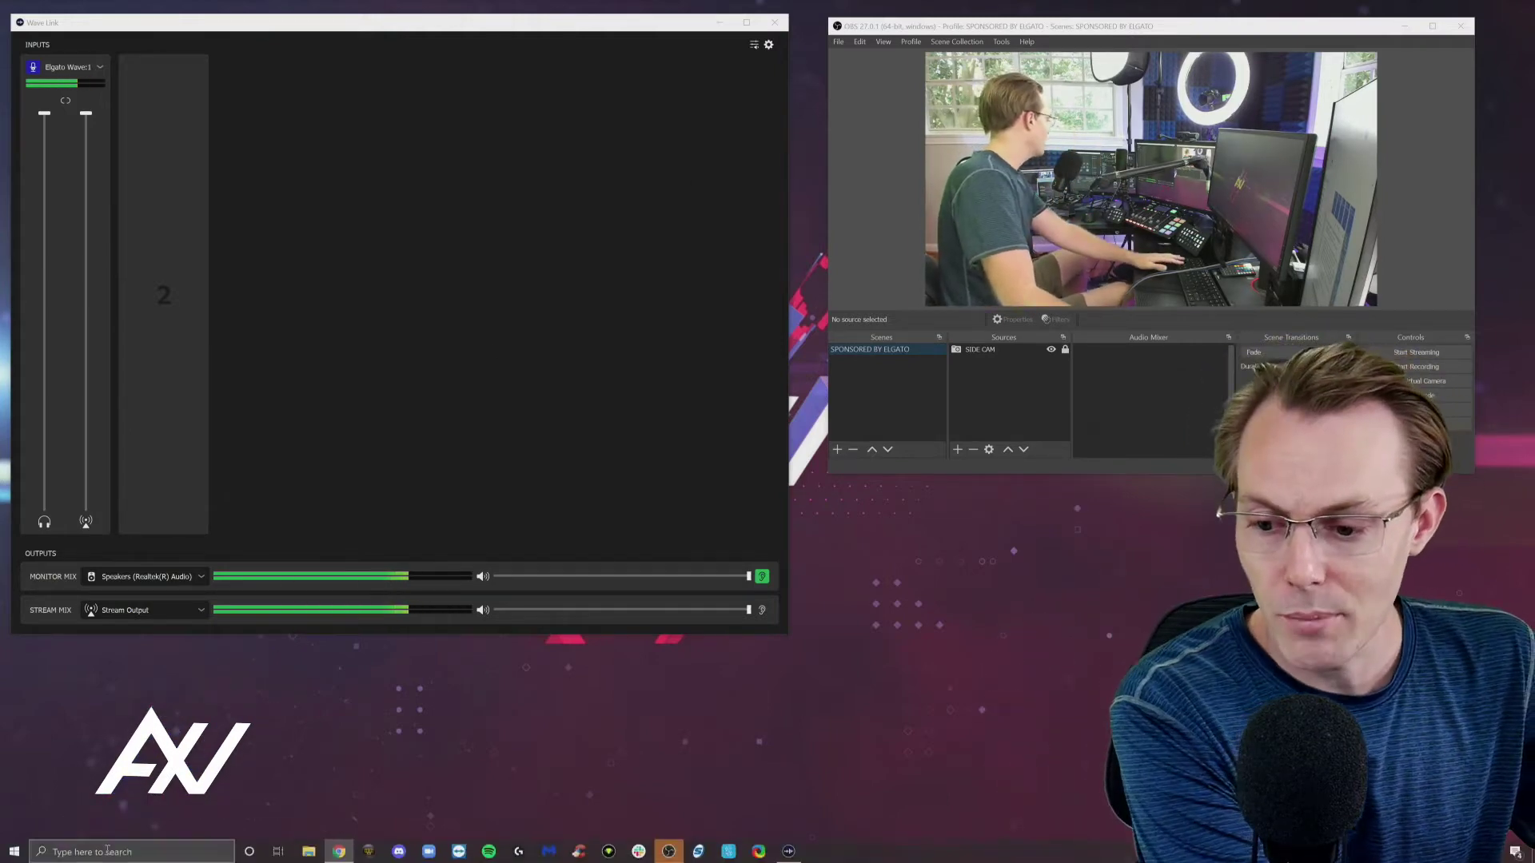
Step: Search 'sound' from the taskbar, open Sound settings and scroll down to Related Settings
left_click(112, 852)
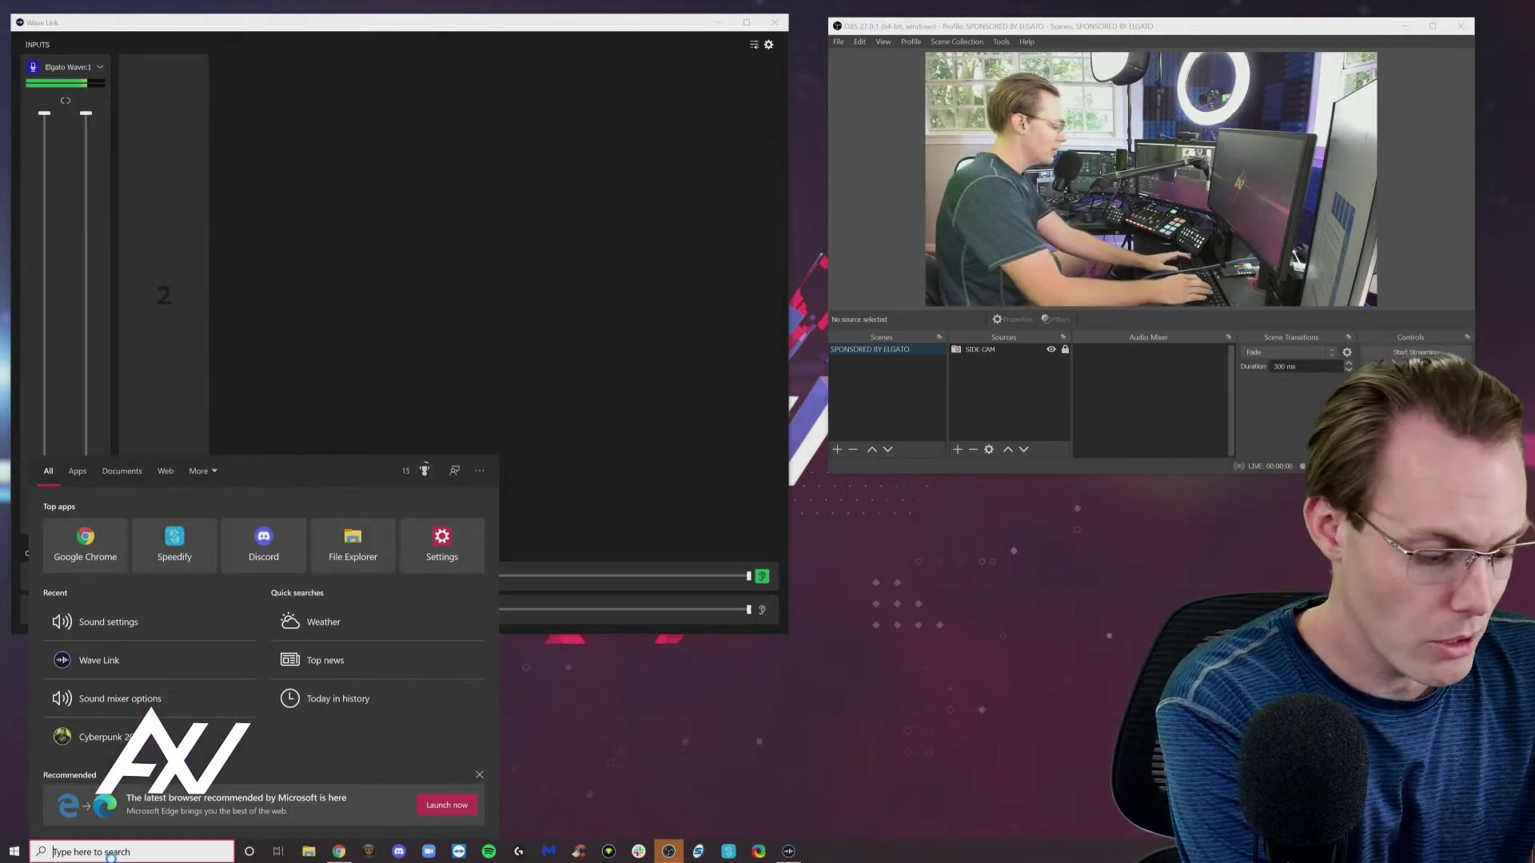
type("sound")
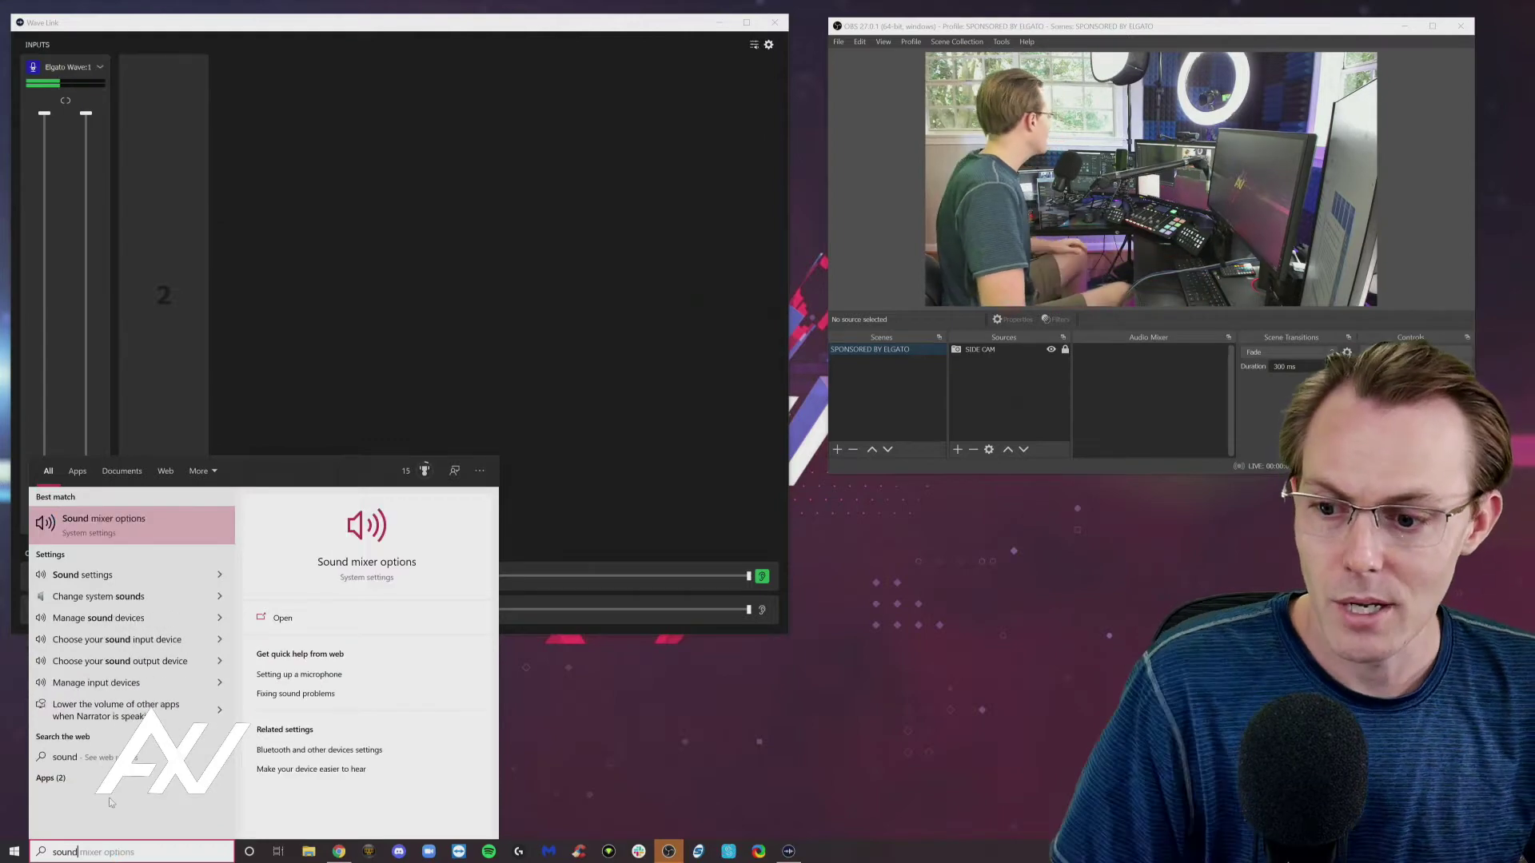
left_click(97, 581)
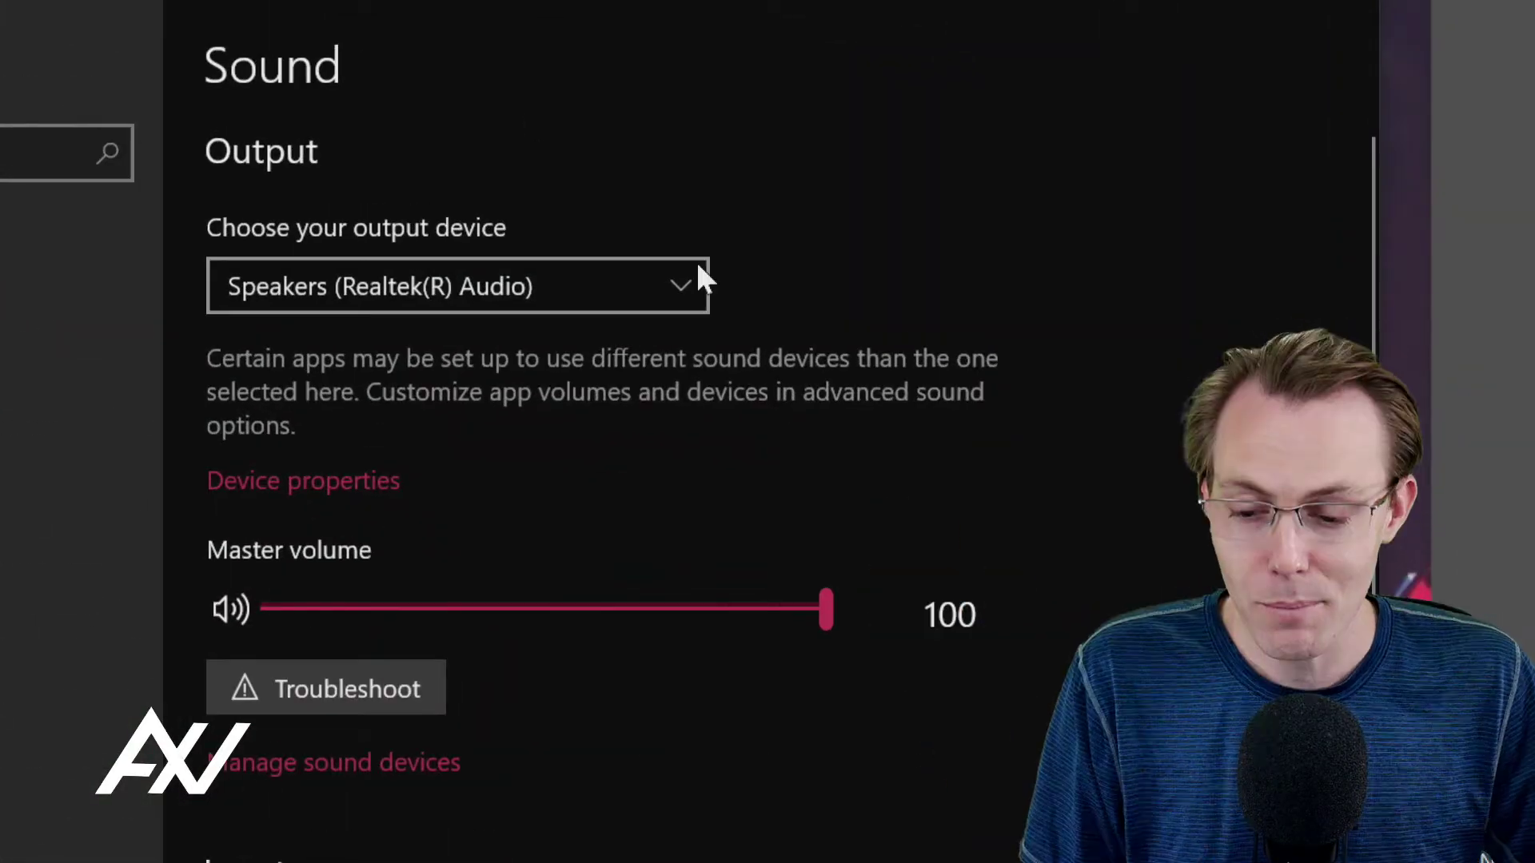
scroll(884, 370, "down", 5)
scroll(900, 780, "down", 10)
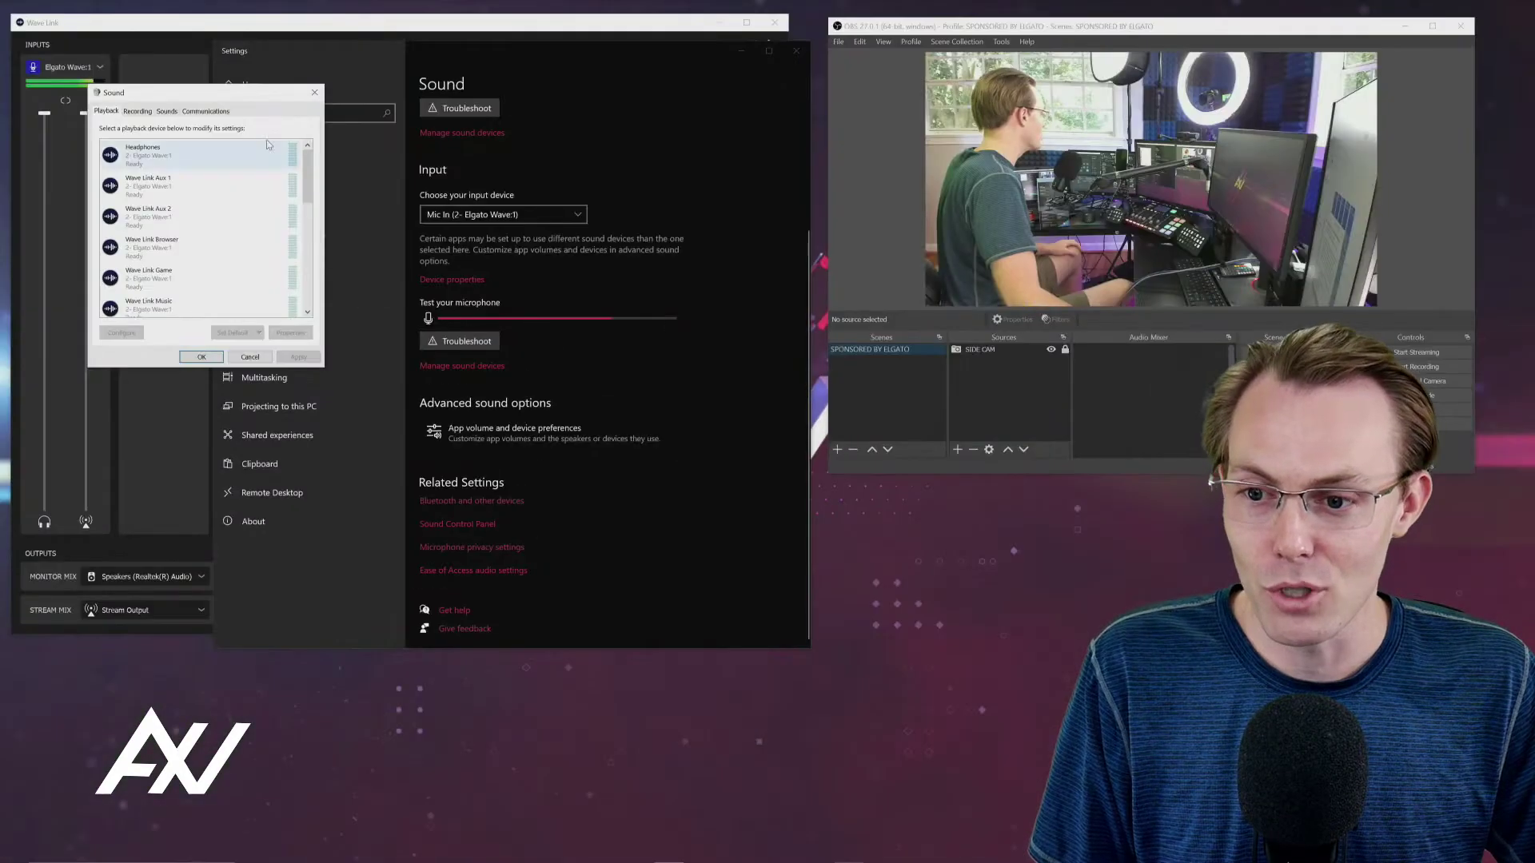
Step: Move the Sound dialog over the Settings page and show its Recording devices list
left_click_drag(266, 102, 595, 97)
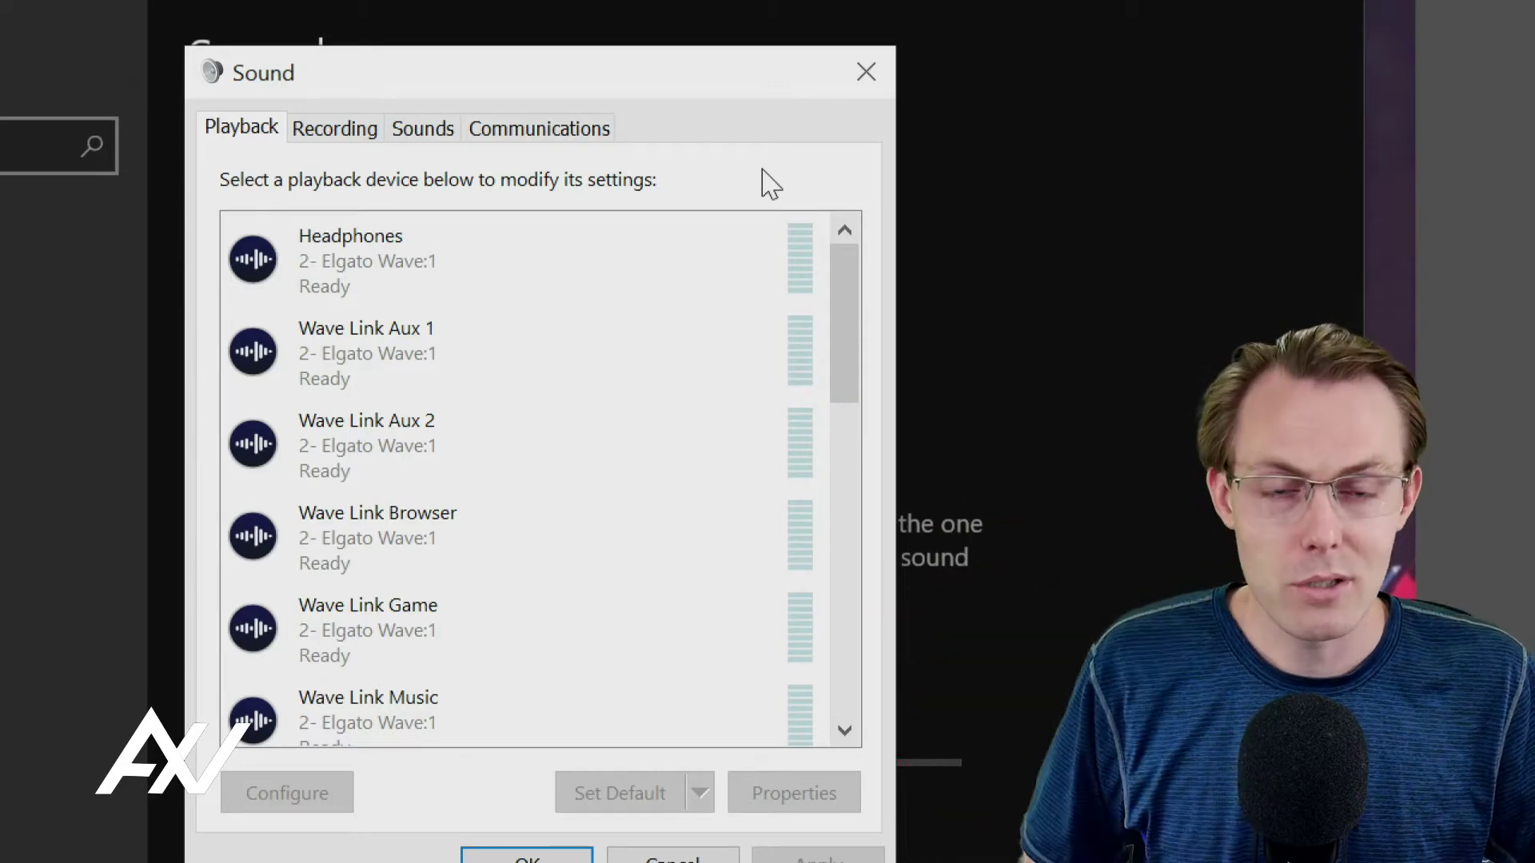
left_click(343, 137)
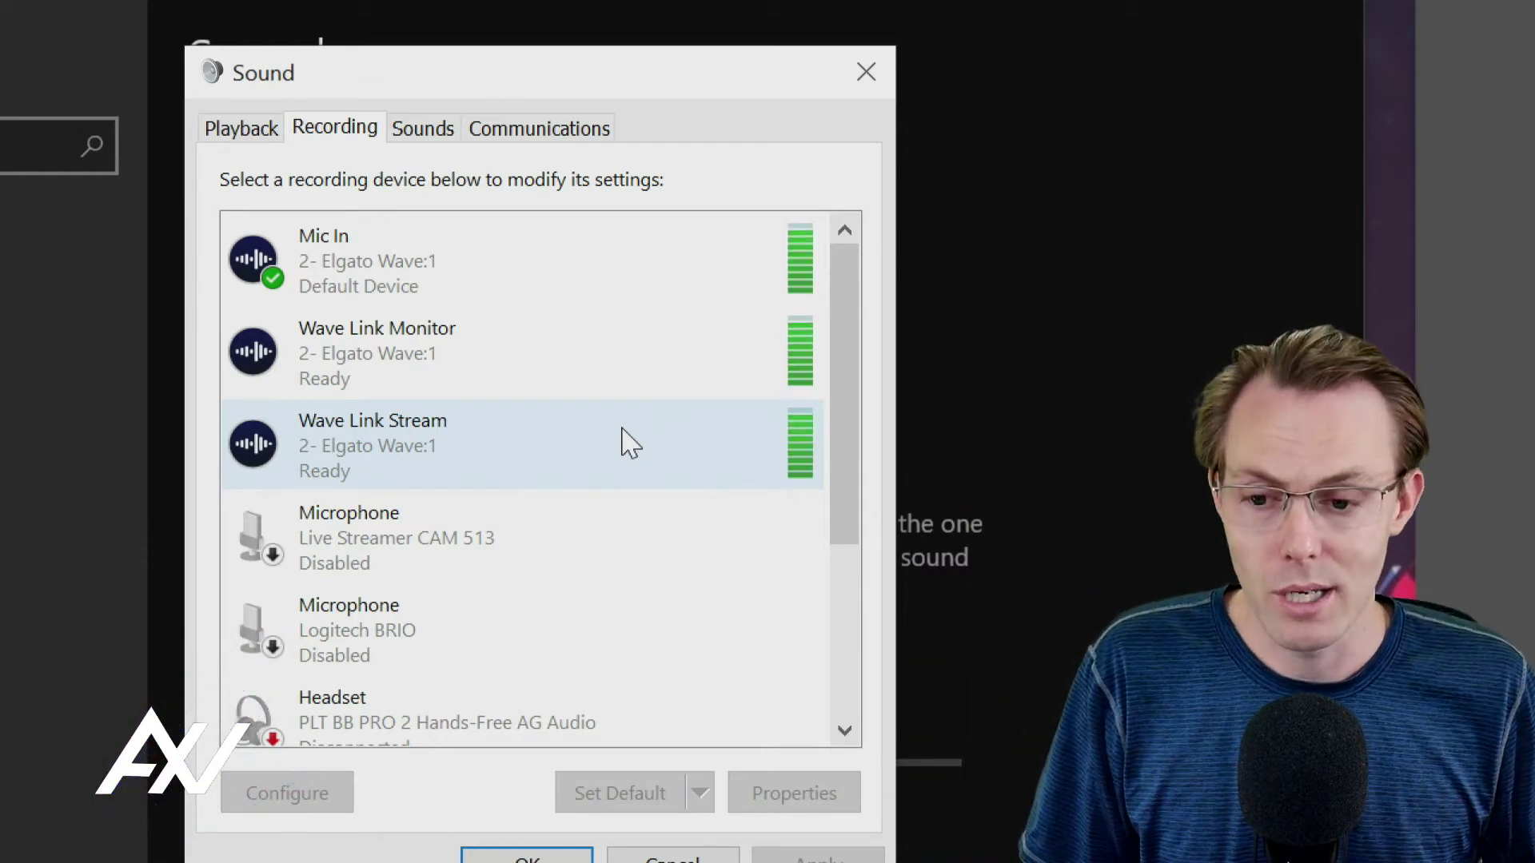
left_click(604, 253)
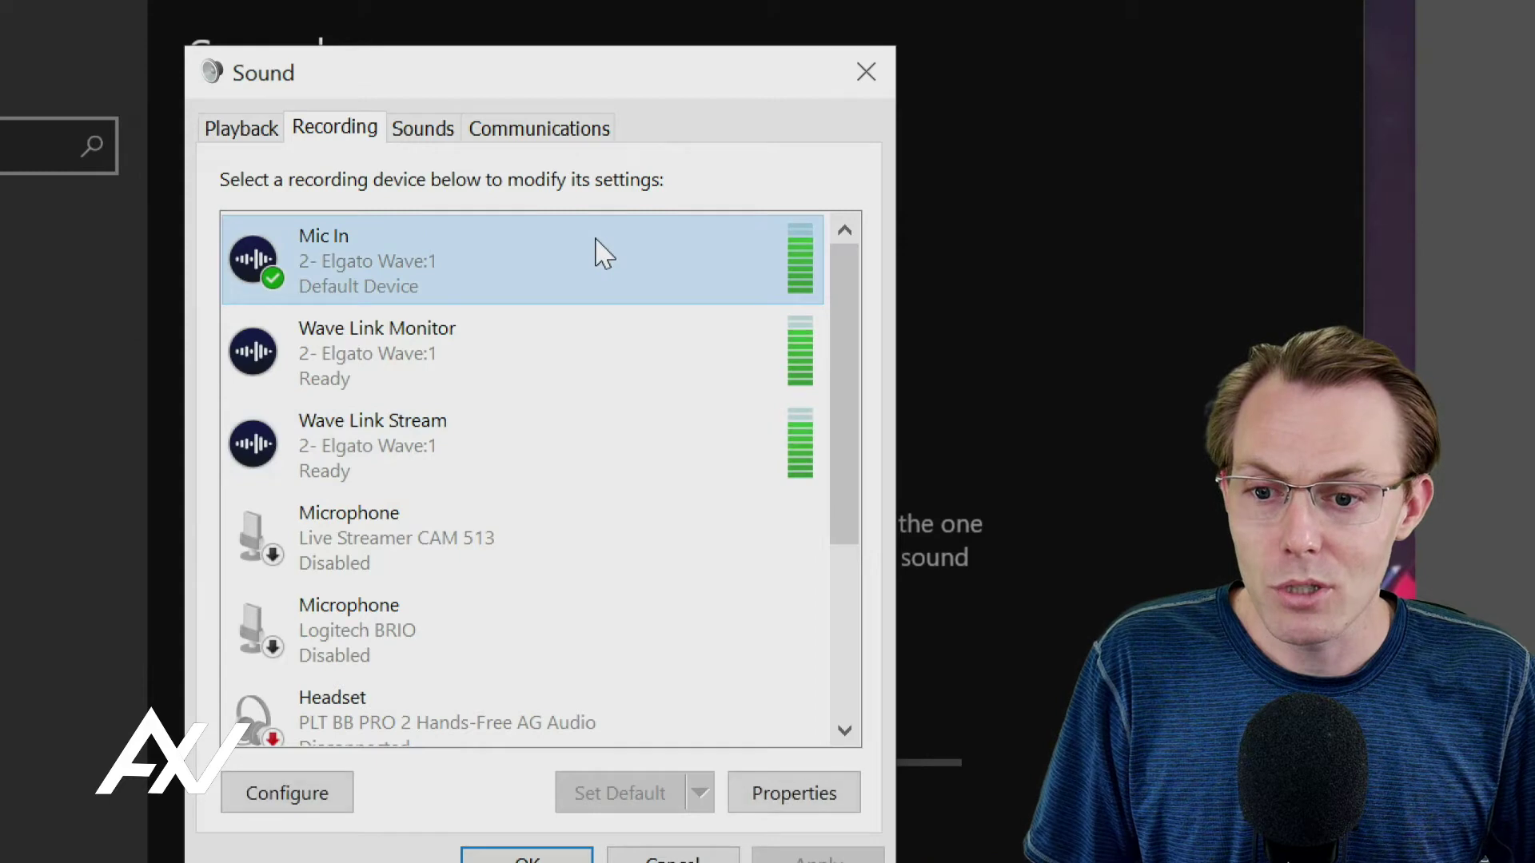
right_click(528, 254)
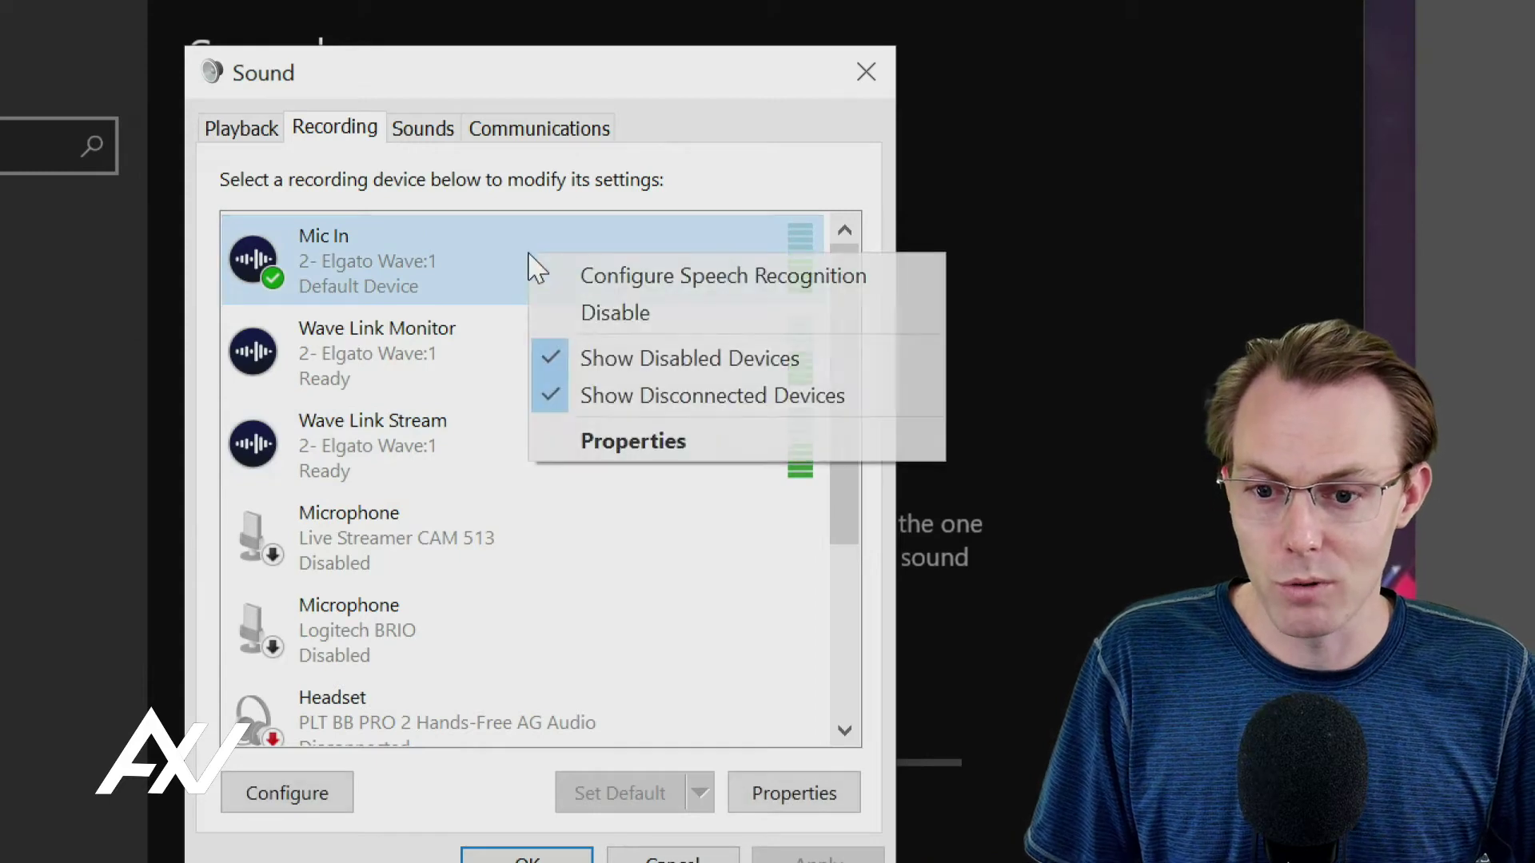
left_click(682, 441)
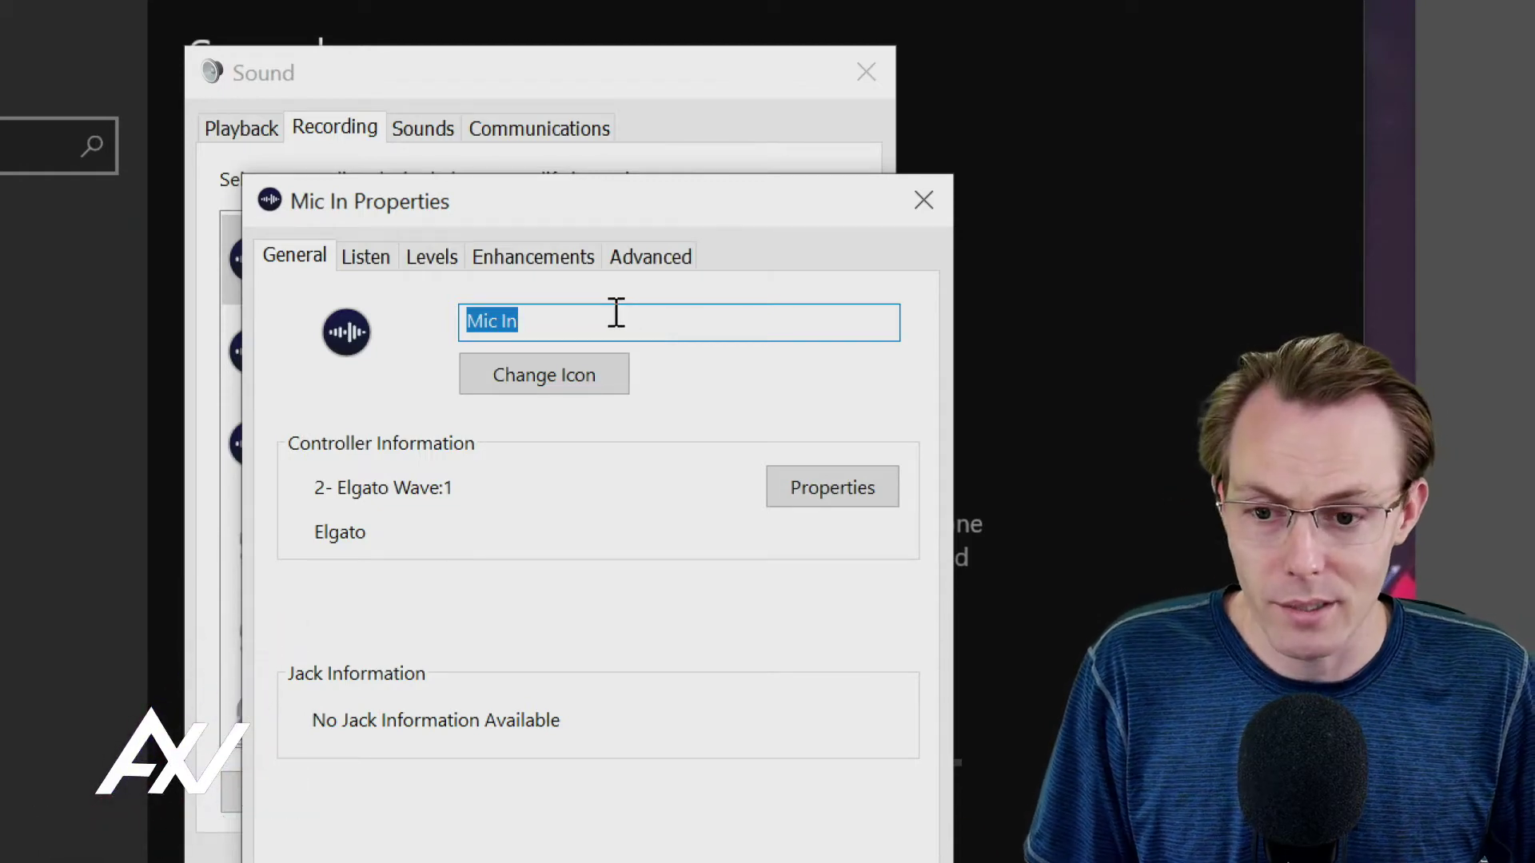
left_click(369, 258)
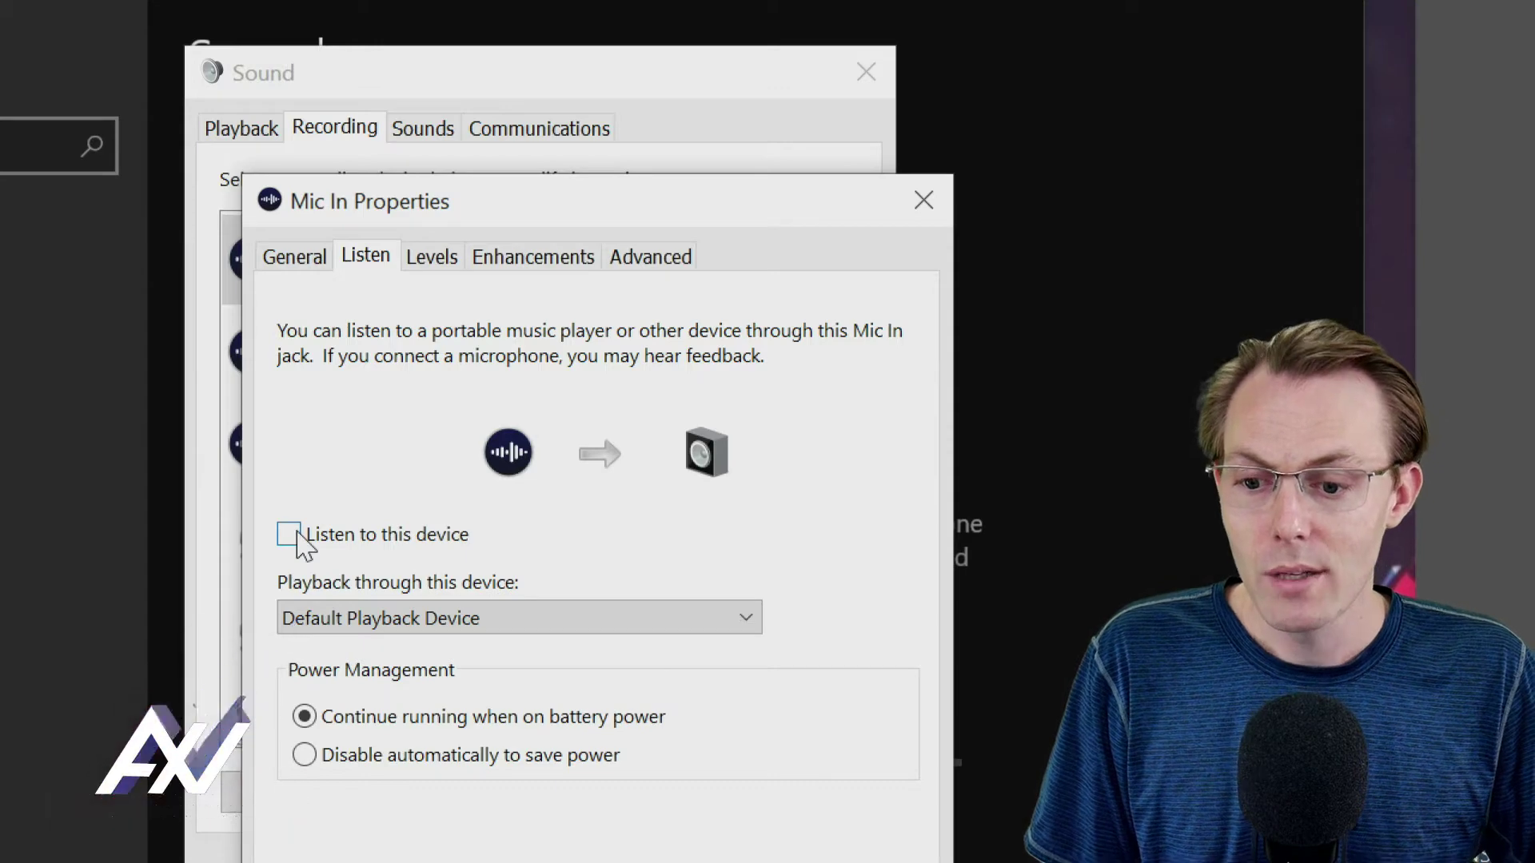
left_click(430, 259)
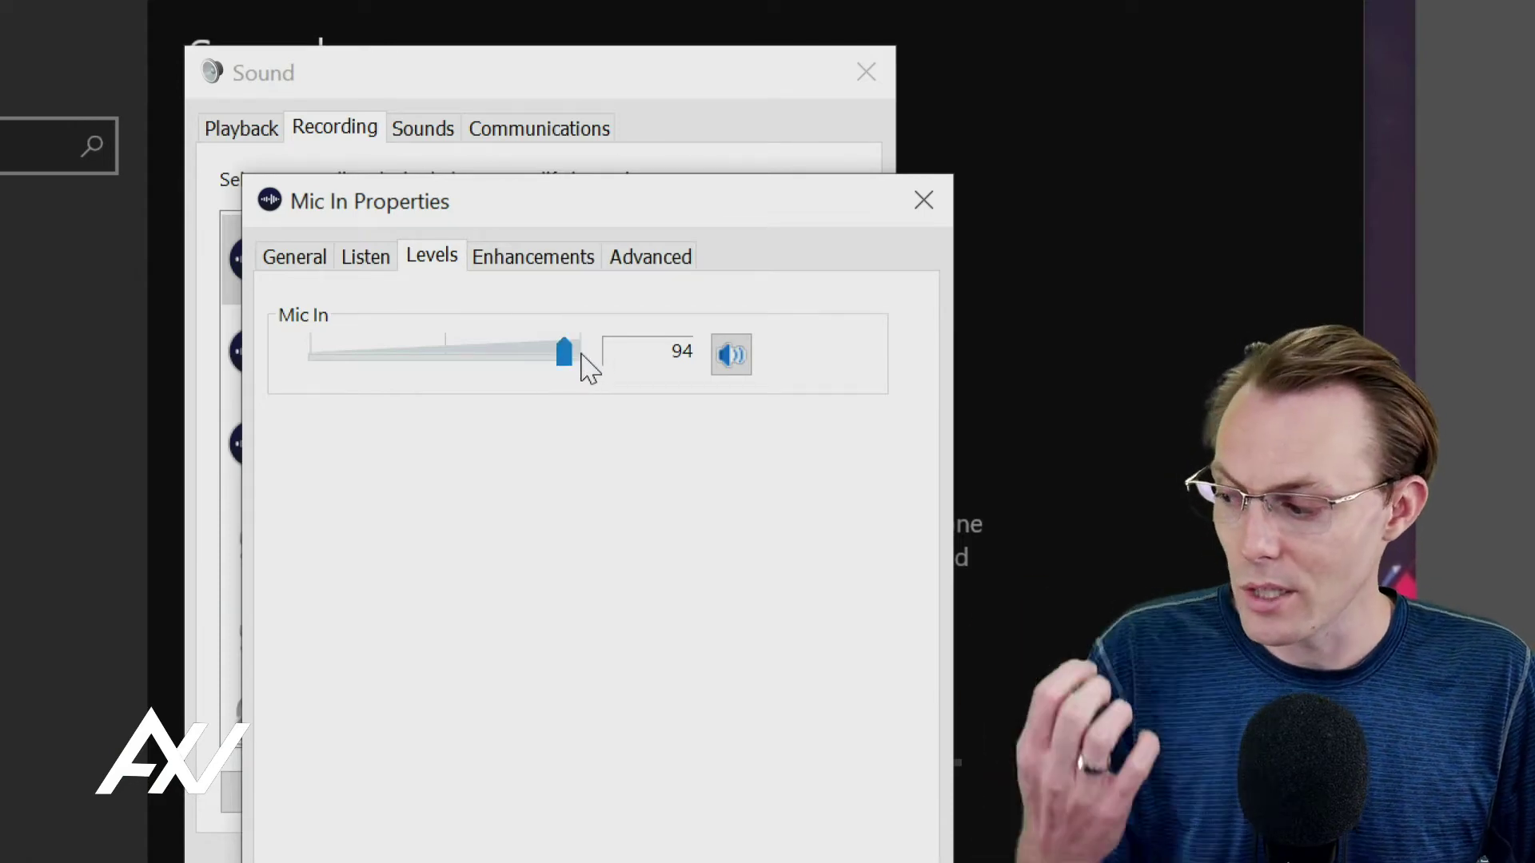
left_click(538, 260)
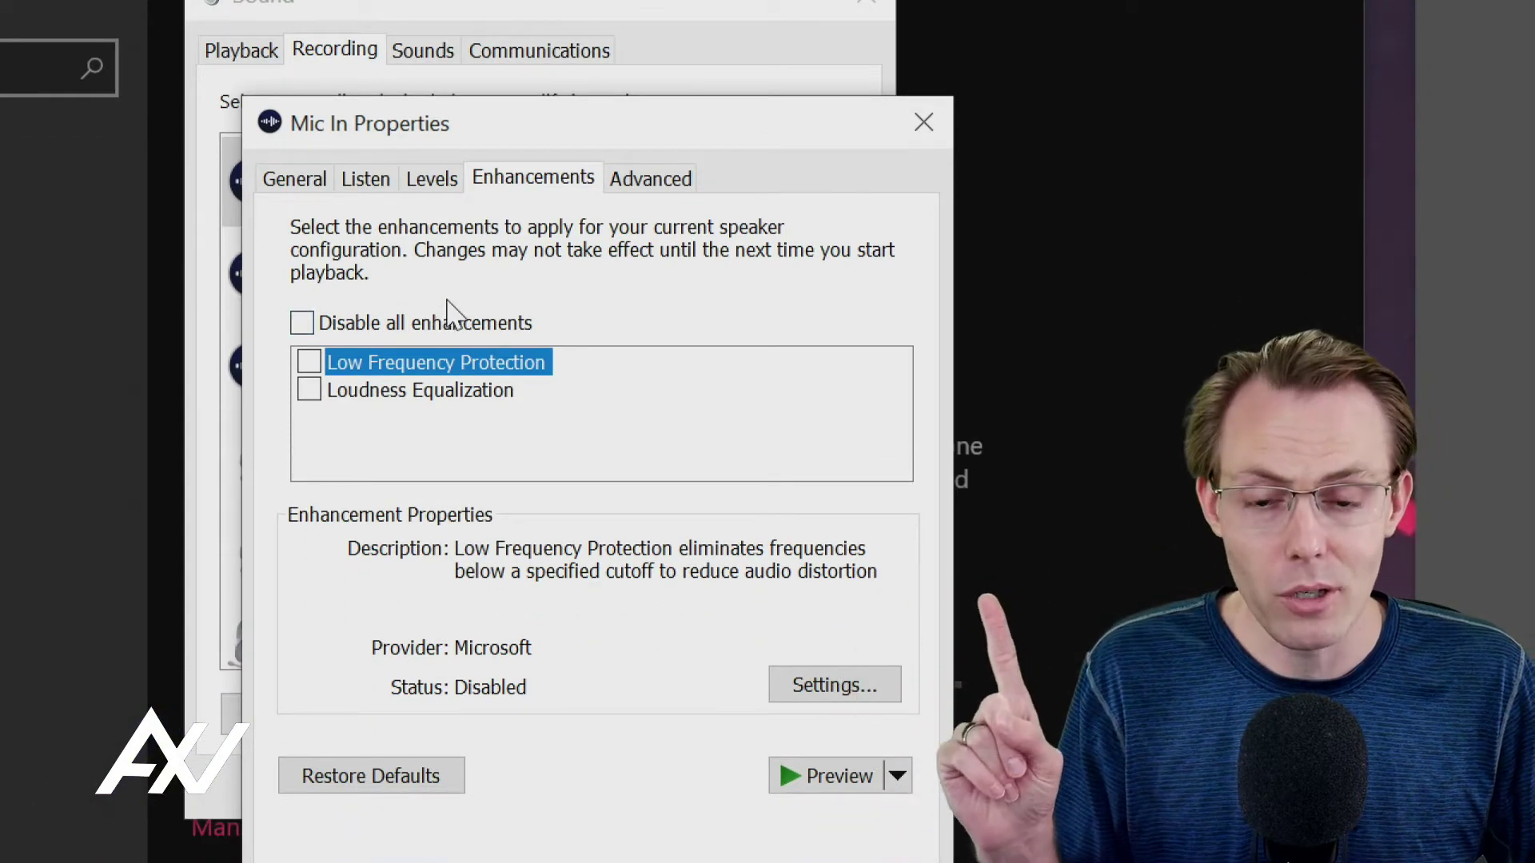
left_click(670, 182)
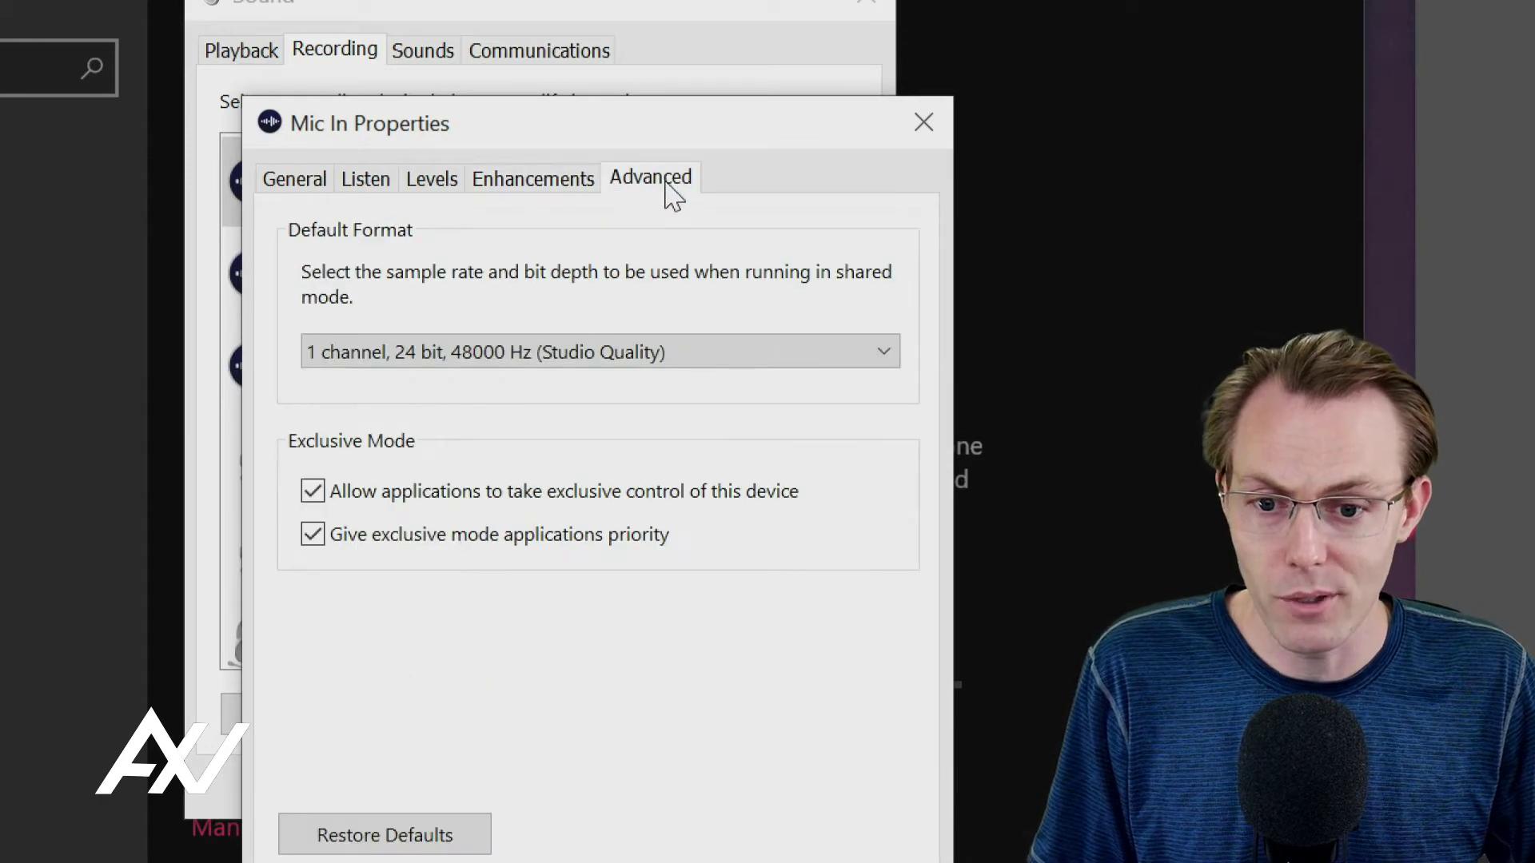
left_click(512, 368)
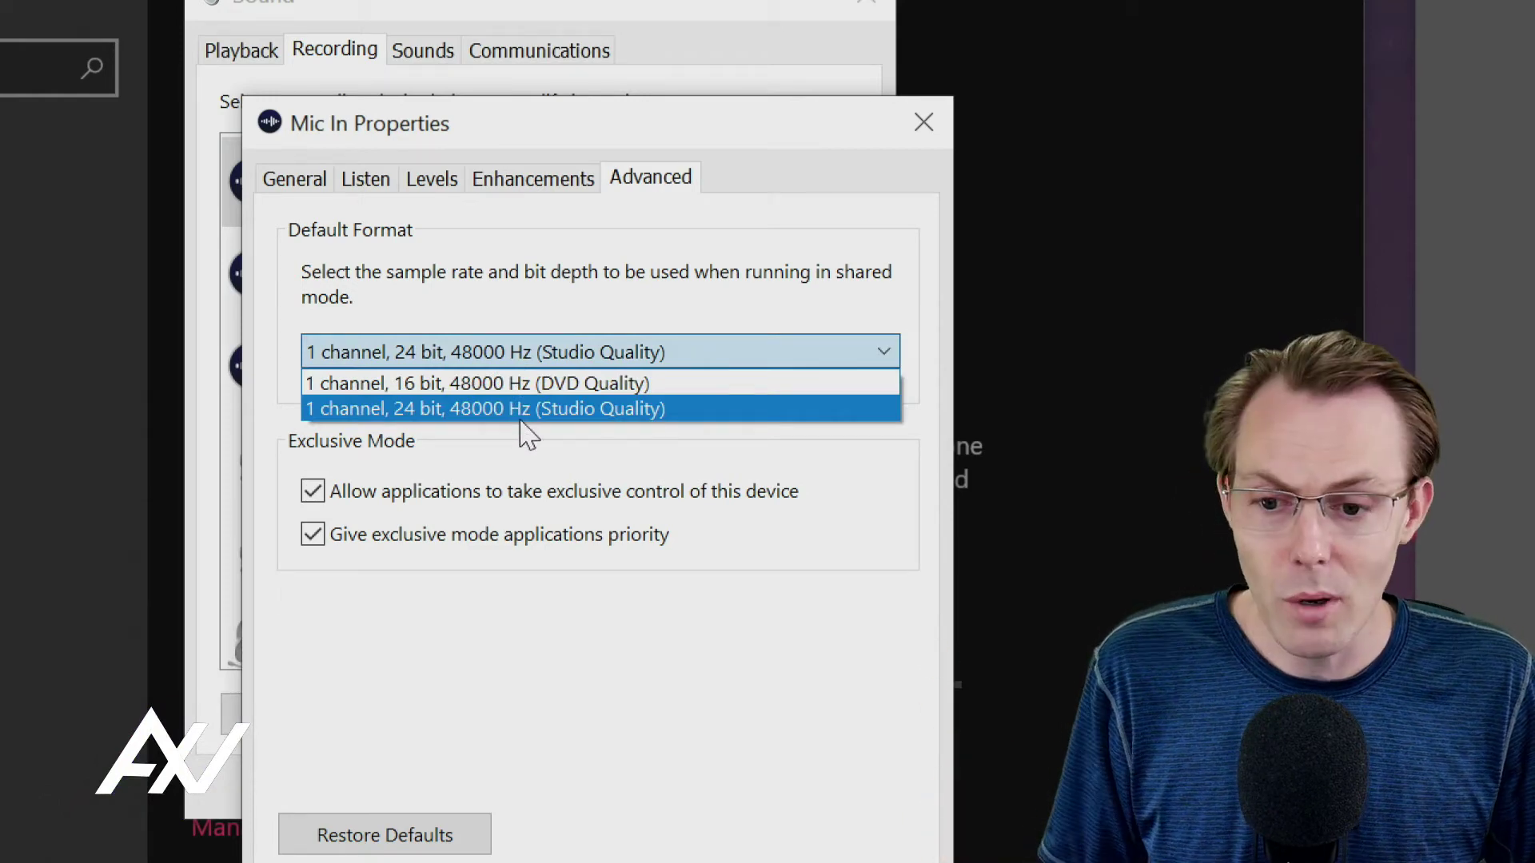
left_click(521, 418)
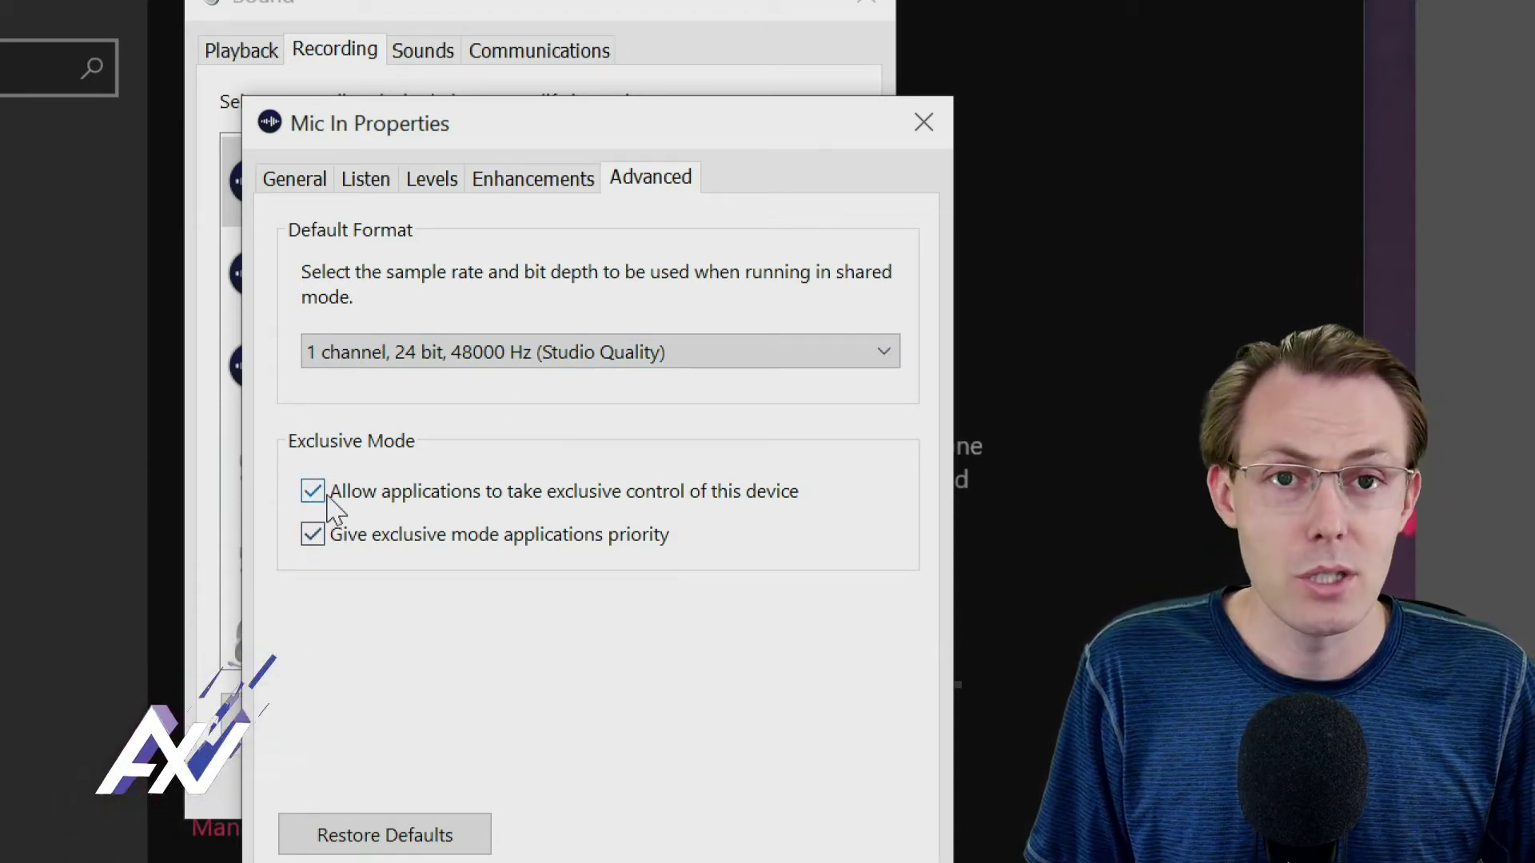
left_click(923, 122)
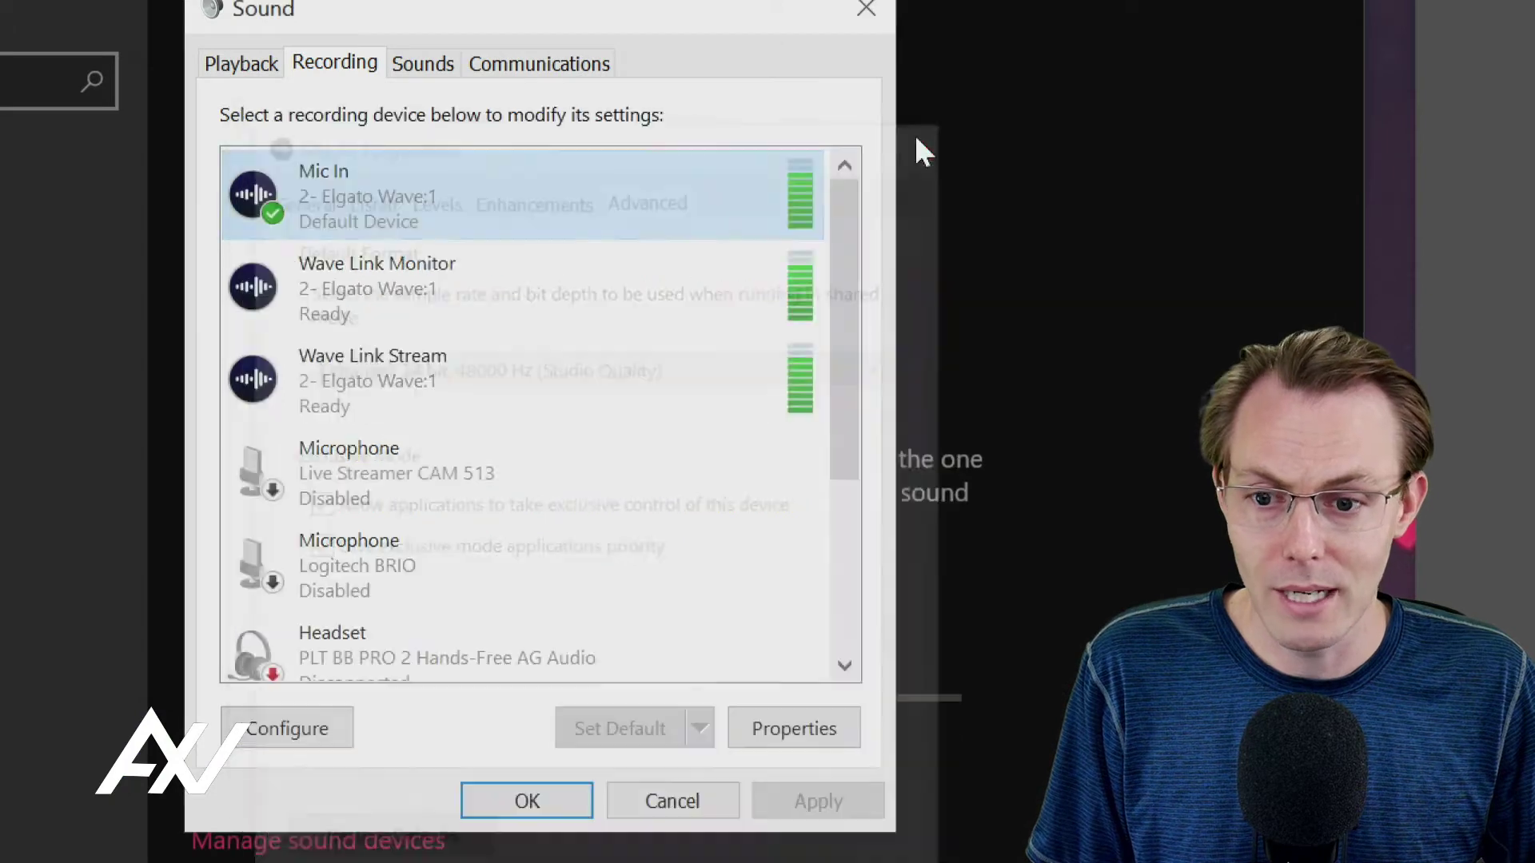
left_click(469, 262)
right_click(472, 286)
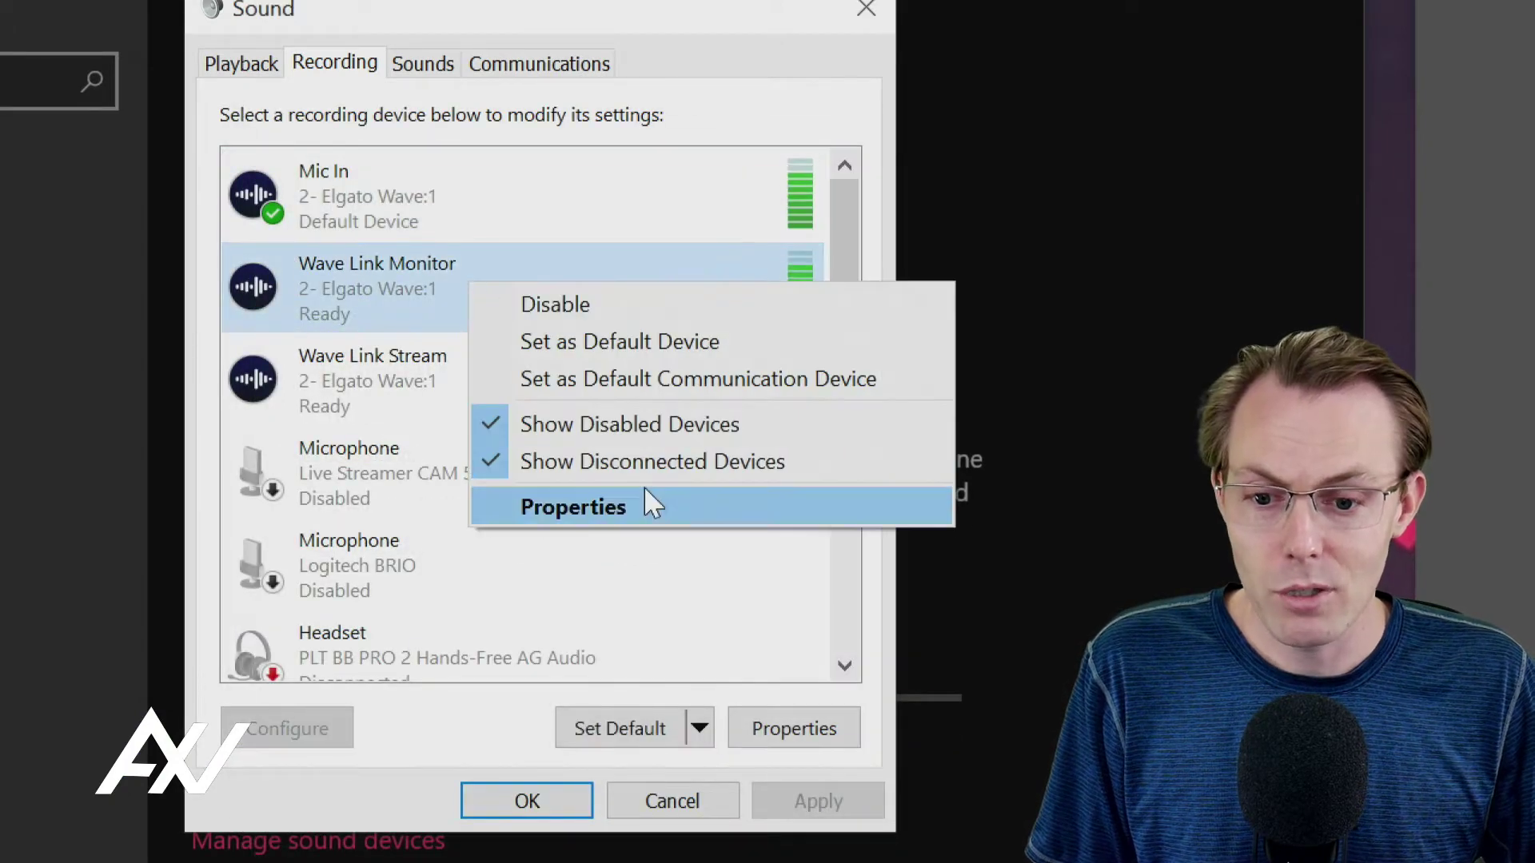
left_click(643, 507)
left_click(366, 194)
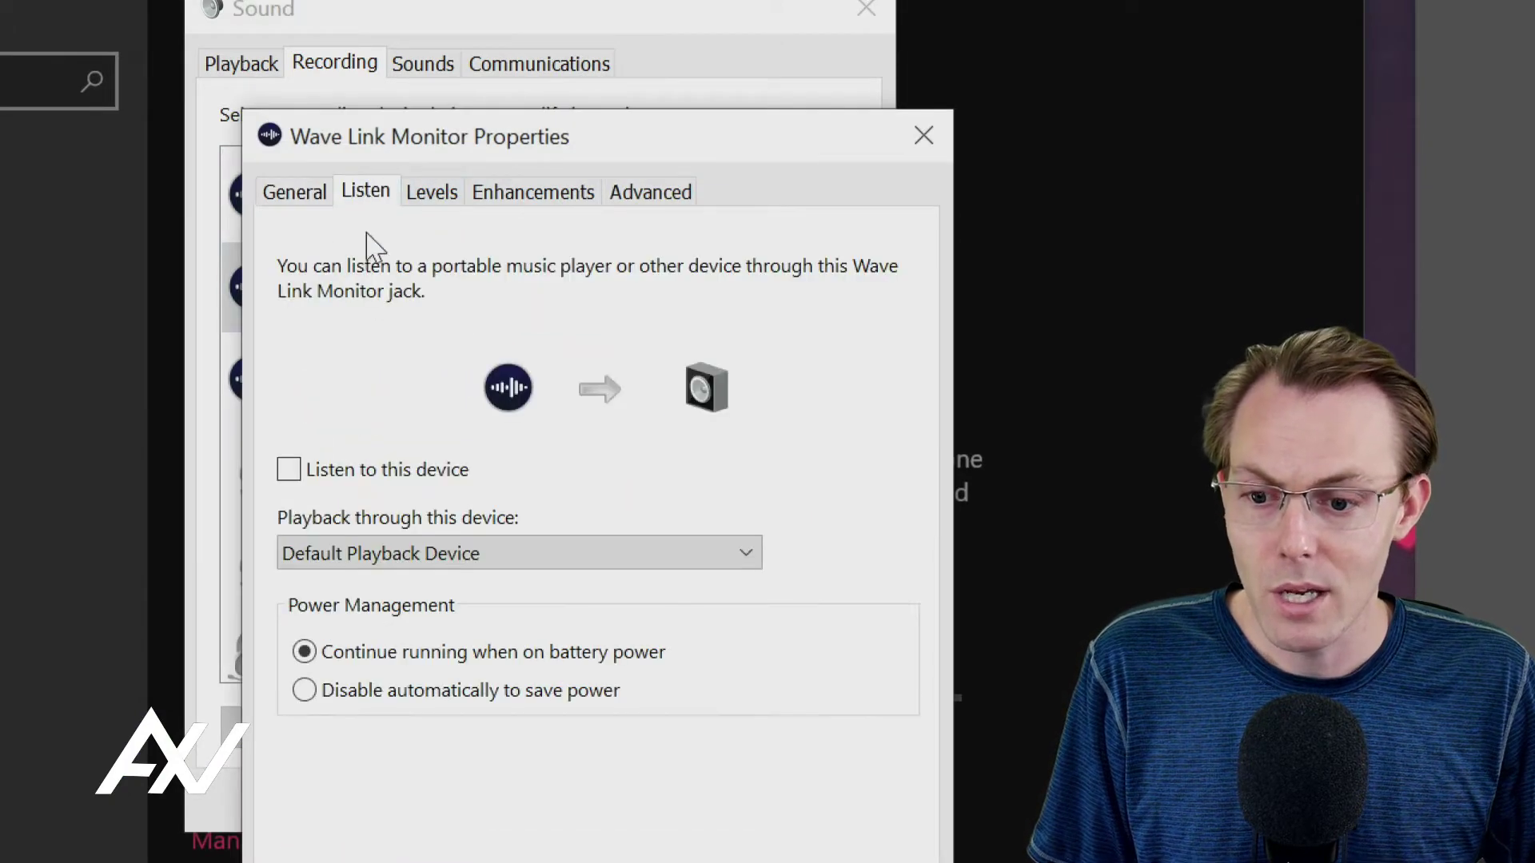
left_click(435, 196)
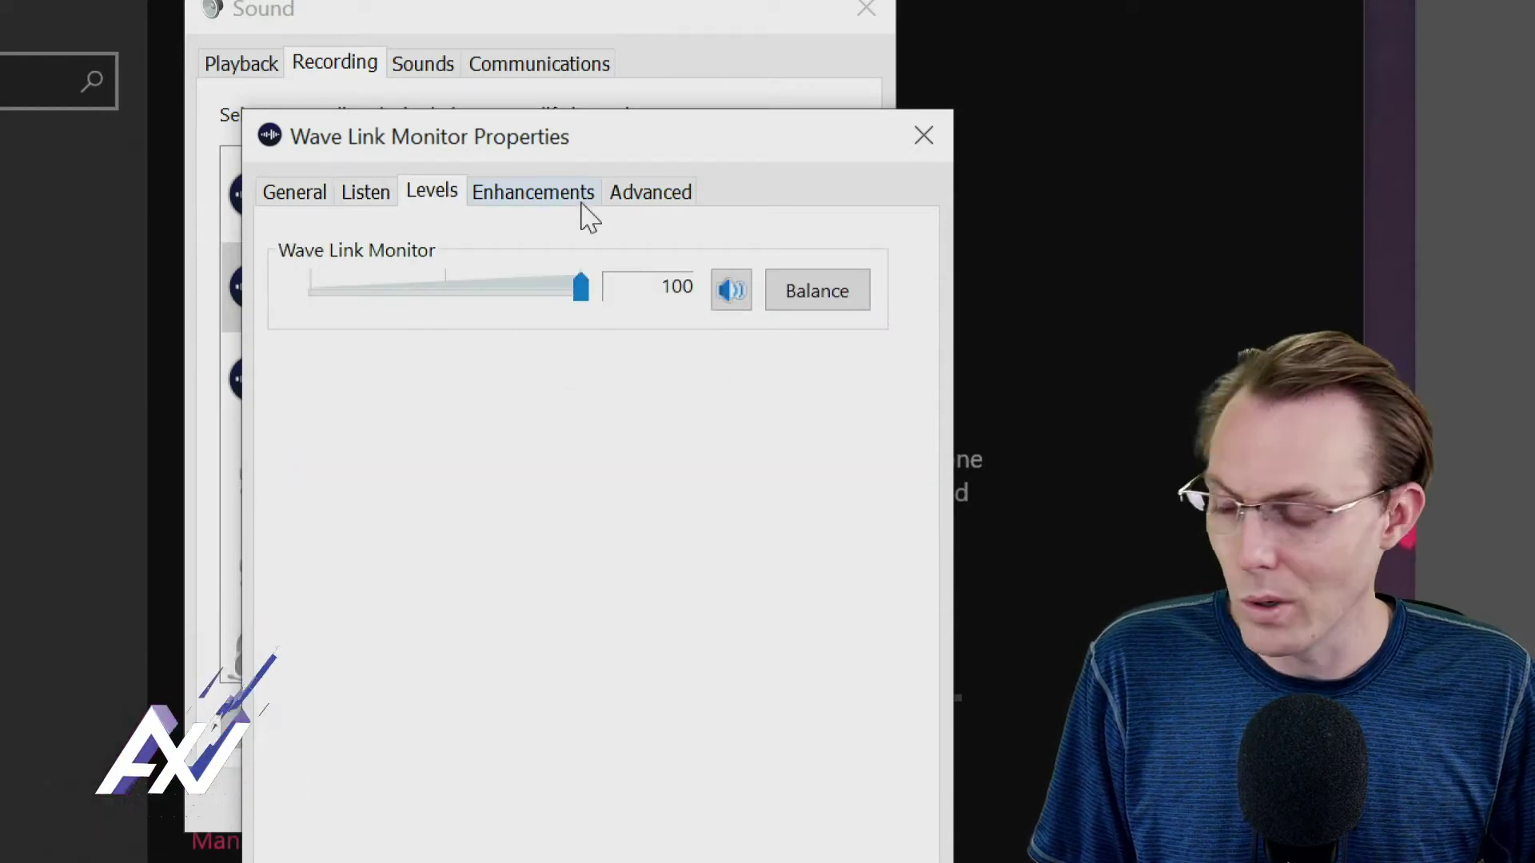
left_click(530, 194)
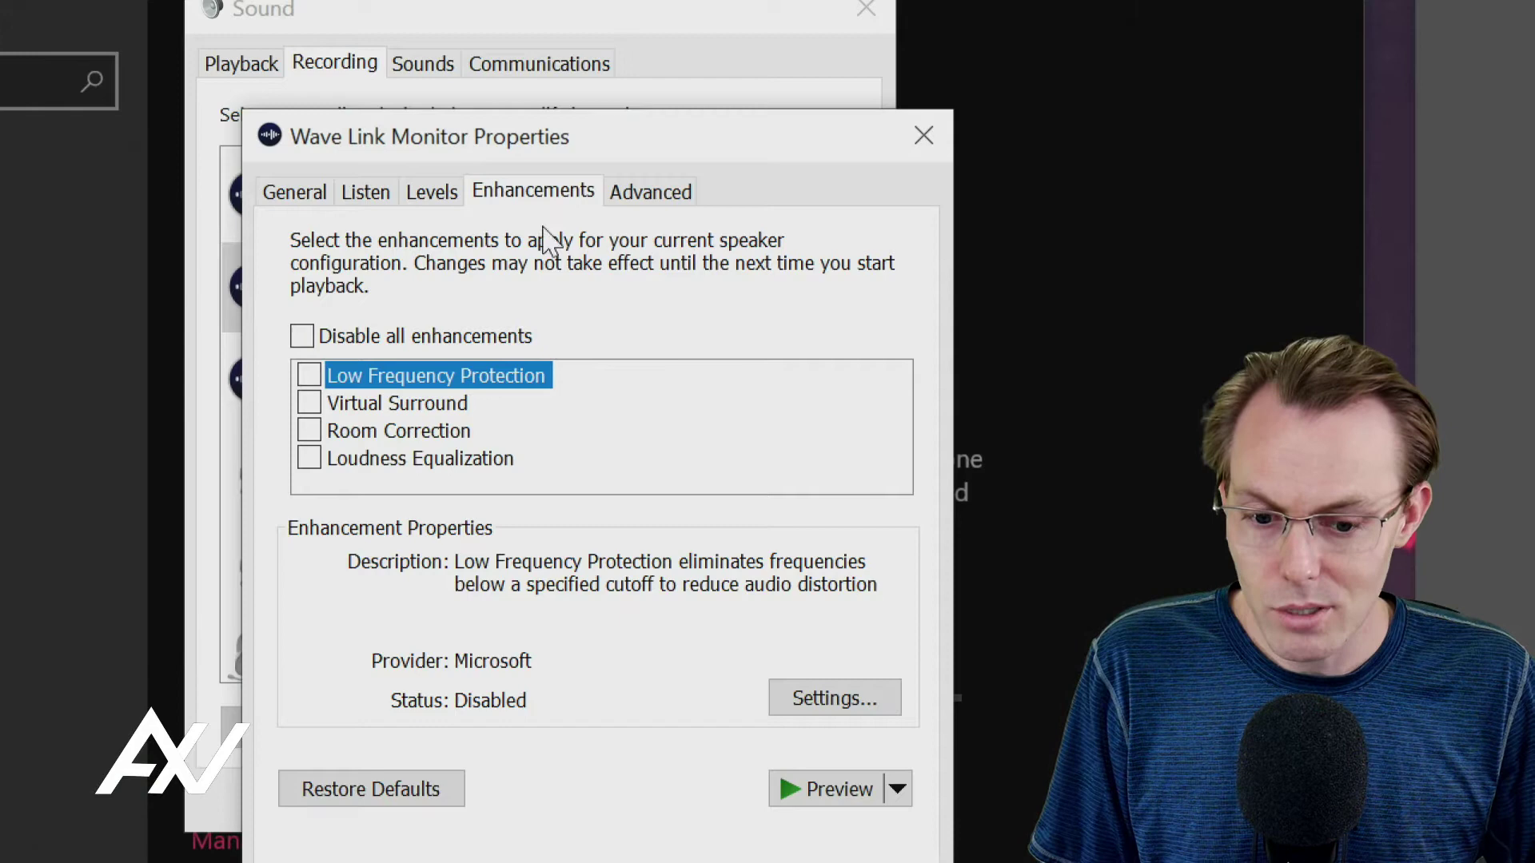
left_click(662, 218)
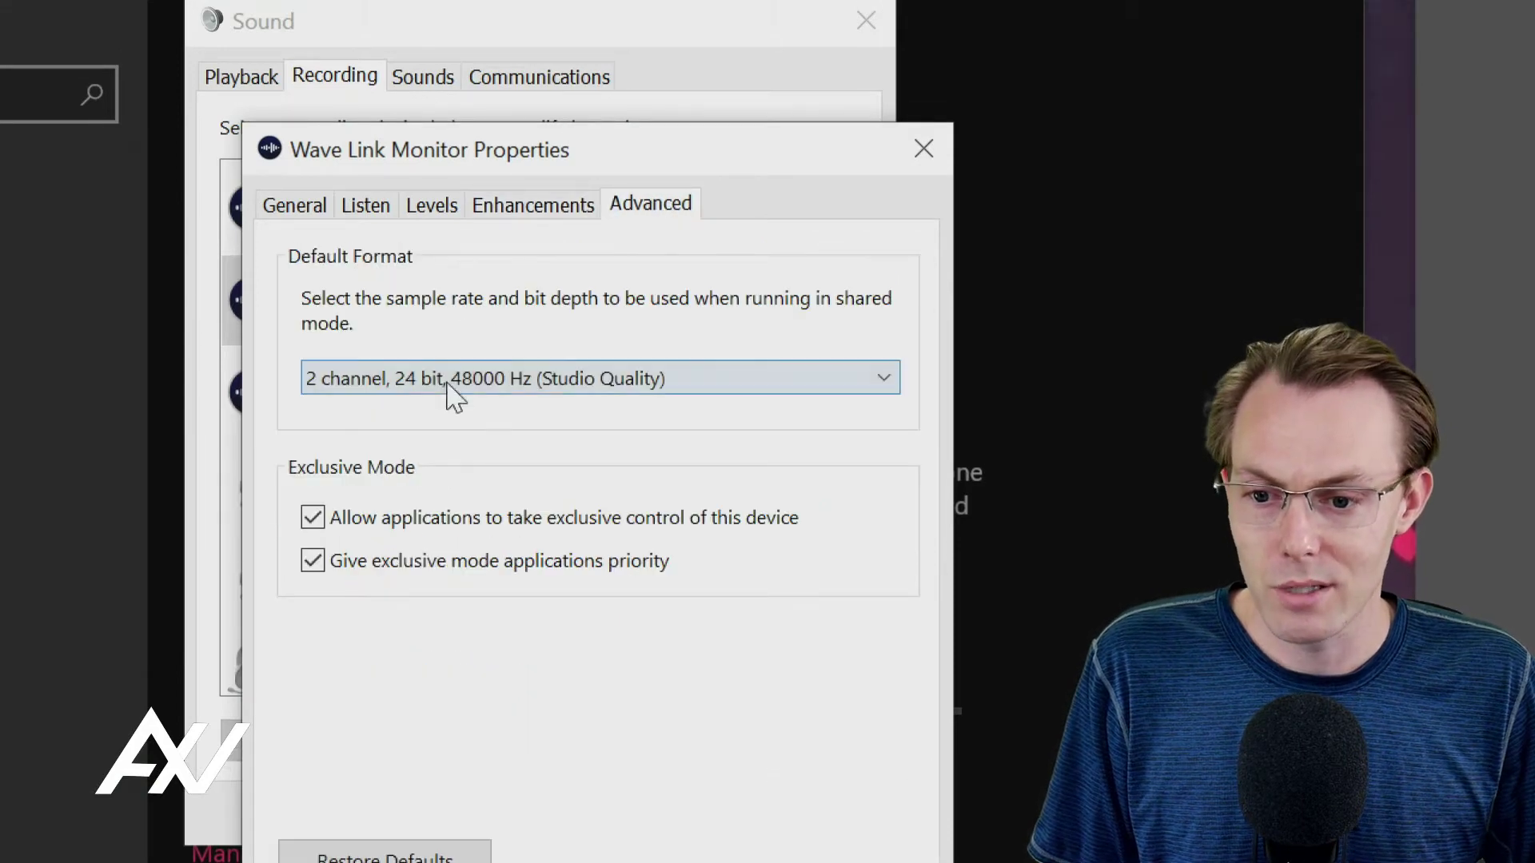
left_click(471, 390)
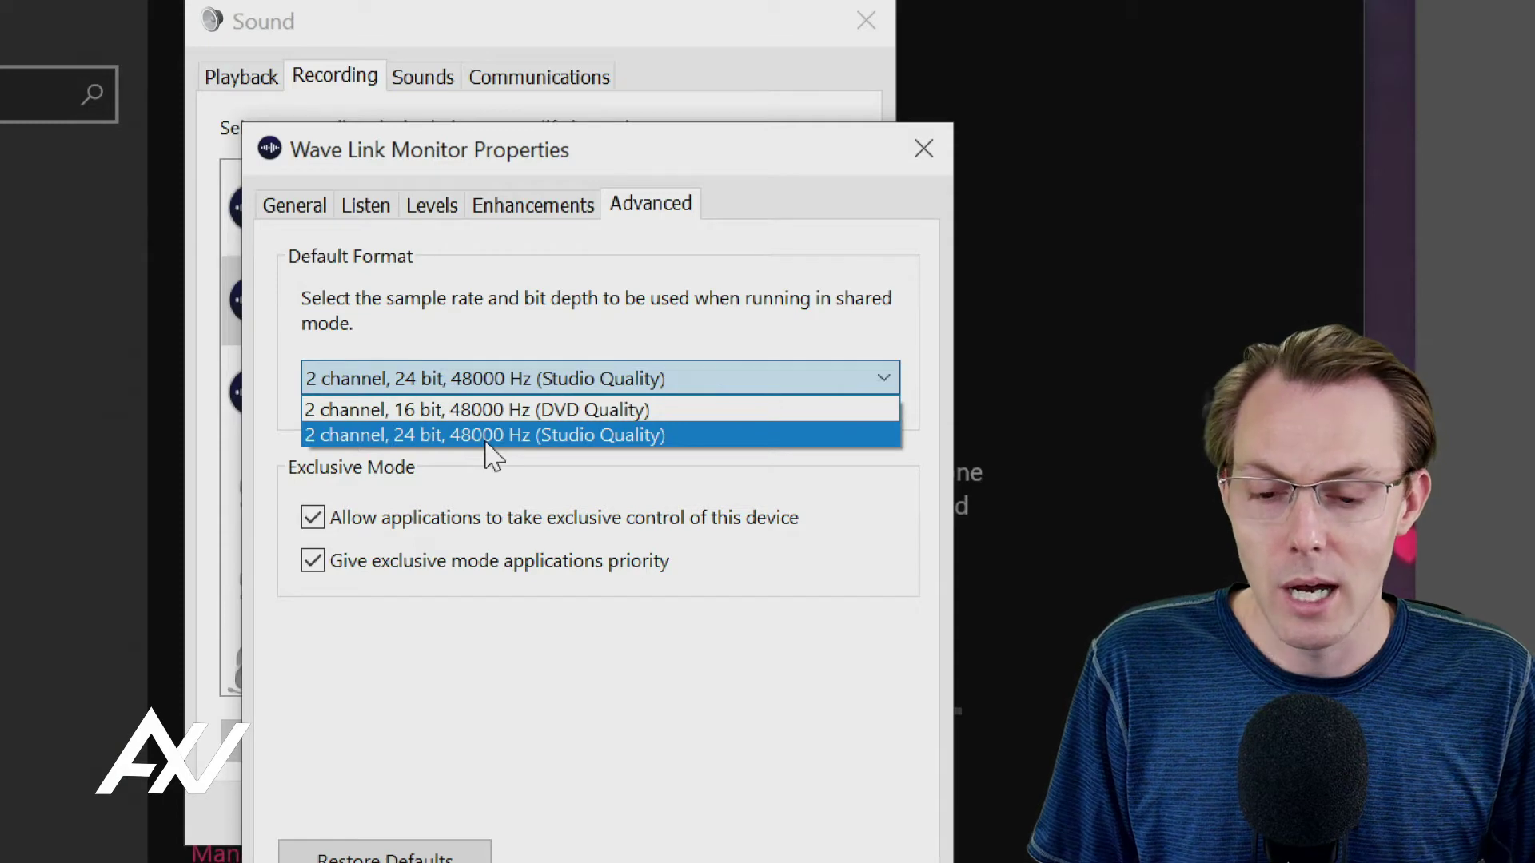
left_click(387, 515)
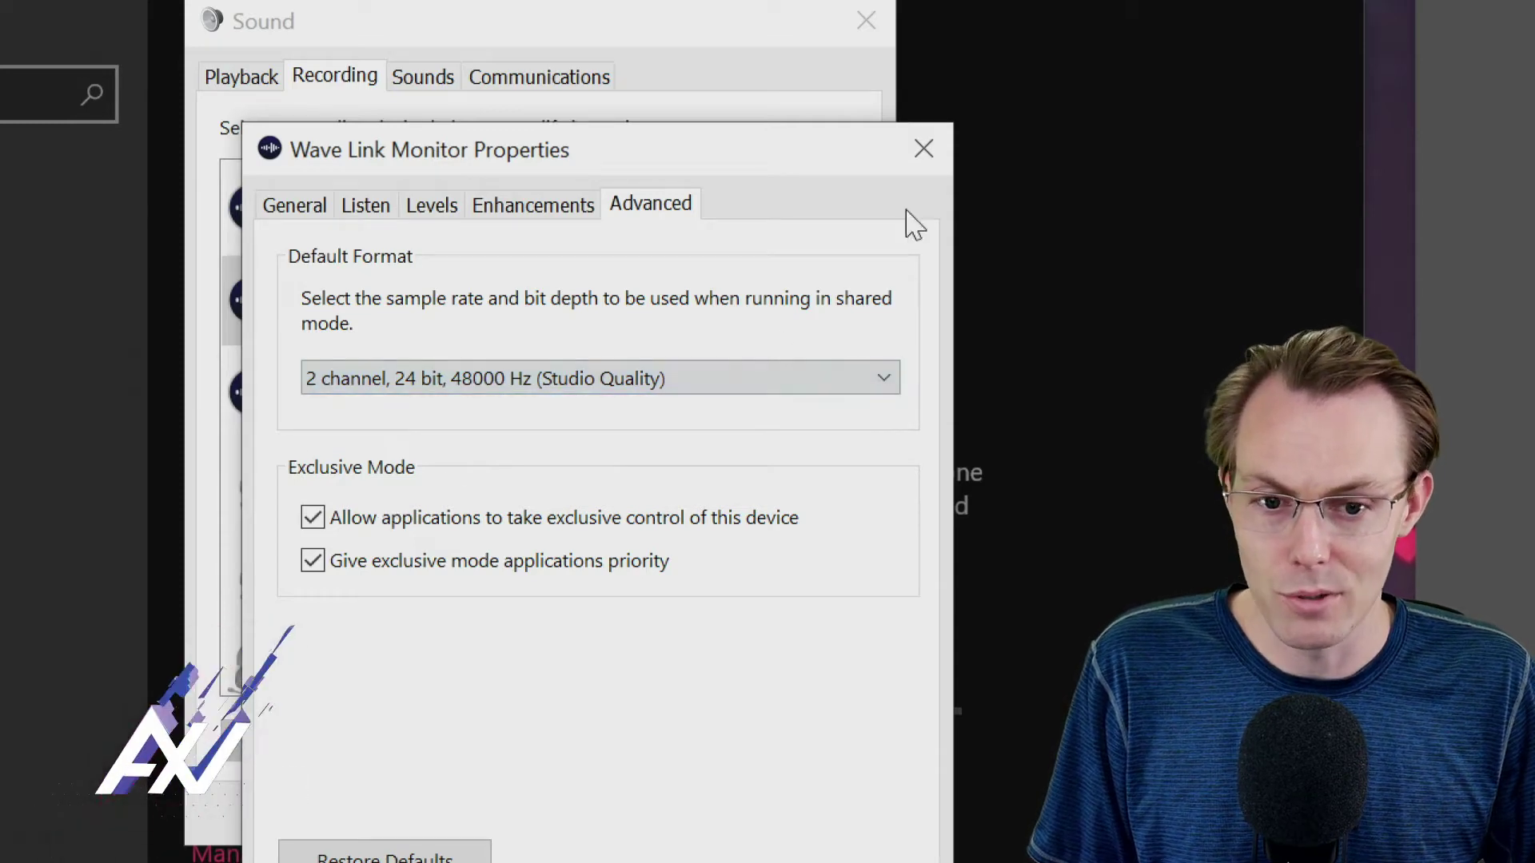
left_click(923, 148)
left_click(501, 399)
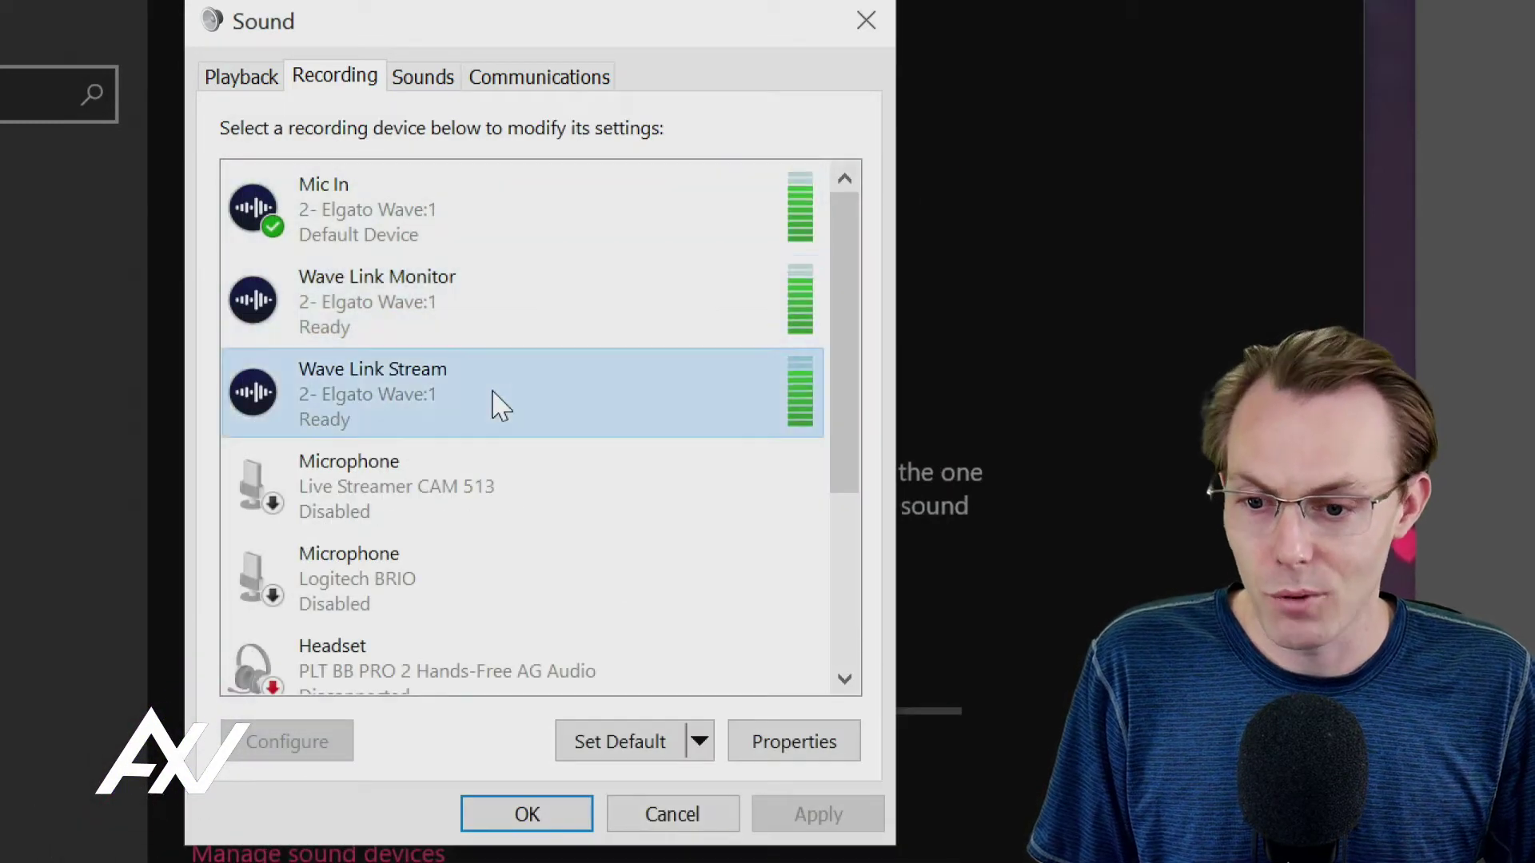
Step: In Wave Link Stream Properties, choose the 2 channel, 24 bit, 48000 Hz Studio Quality format
right_click(493, 393)
left_click(627, 632)
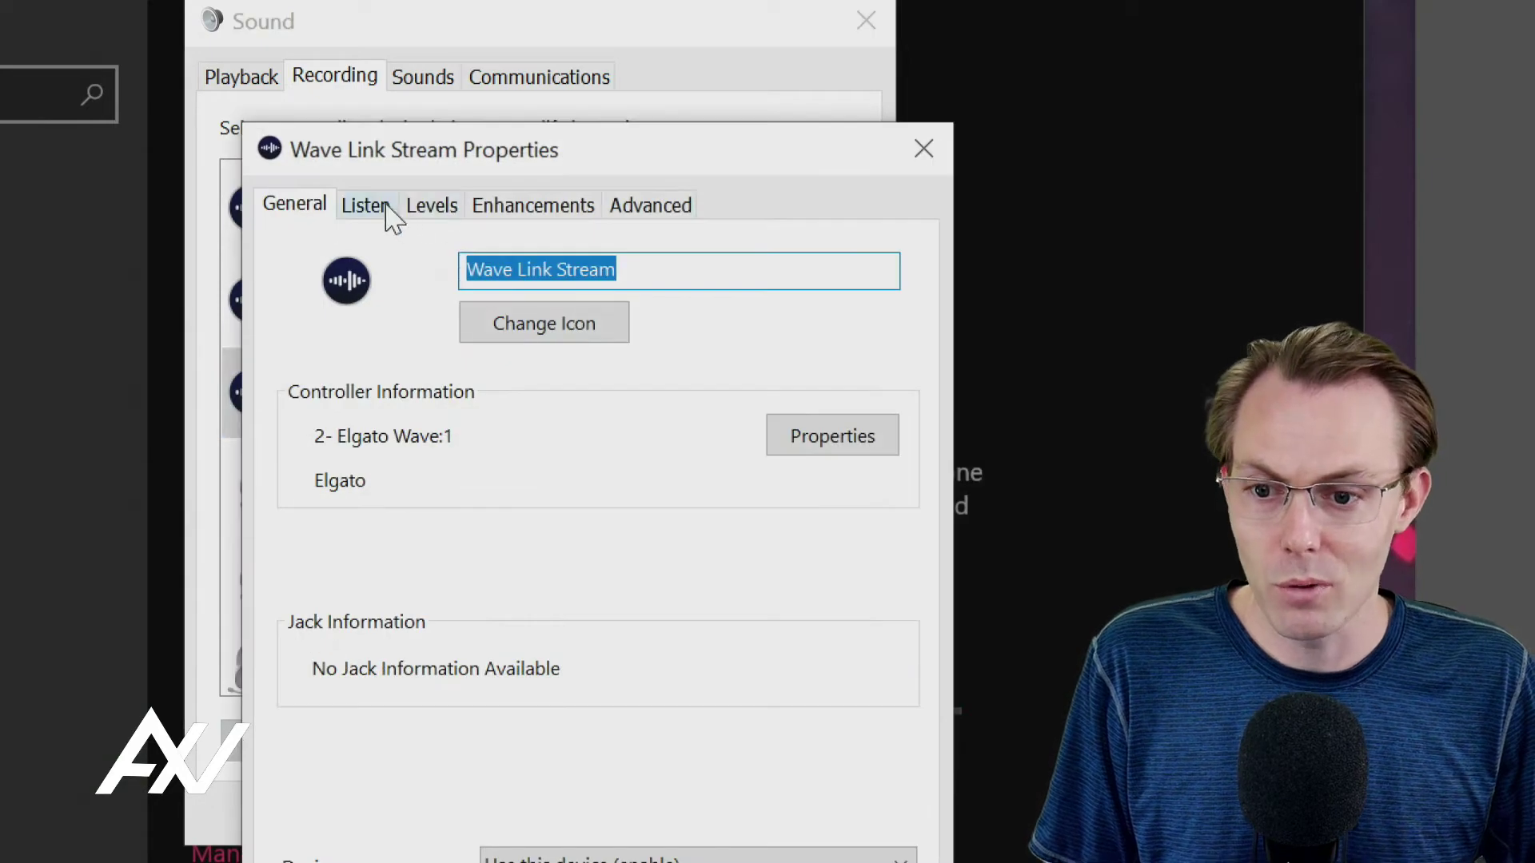
left_click(366, 206)
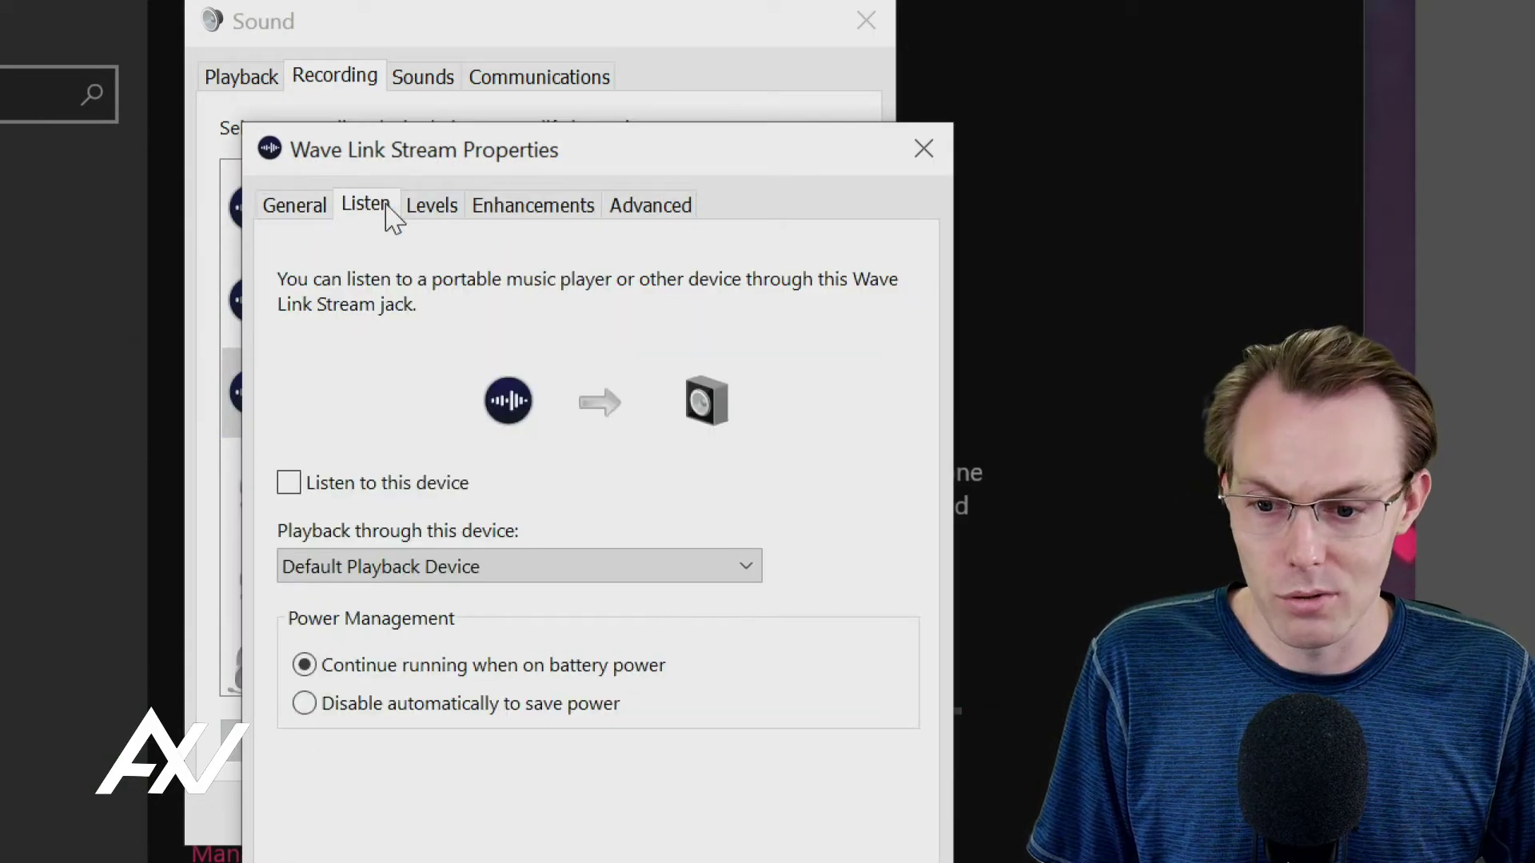
left_click(428, 215)
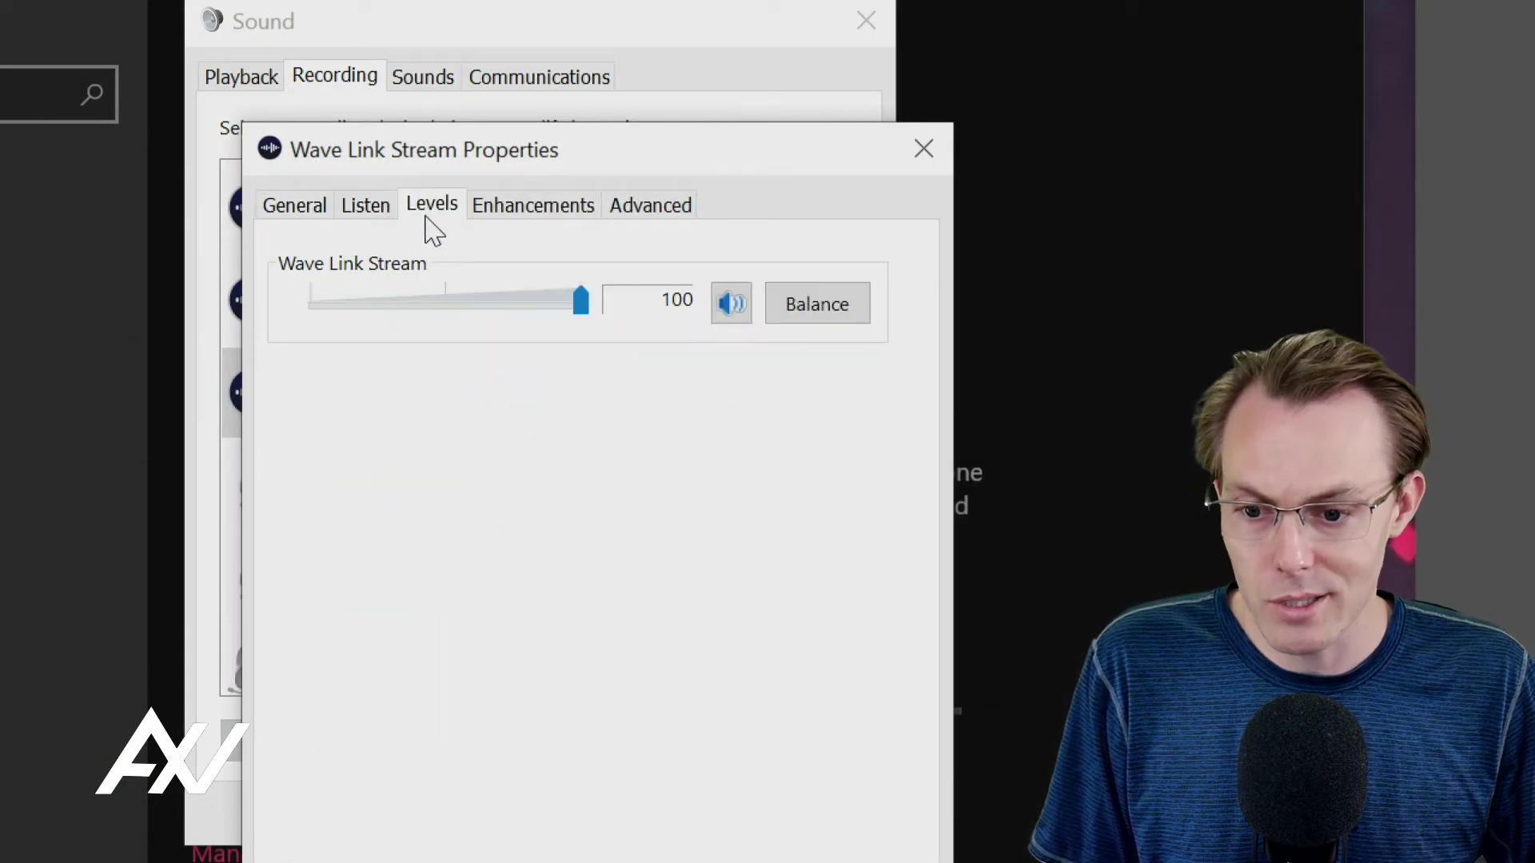
left_click(529, 214)
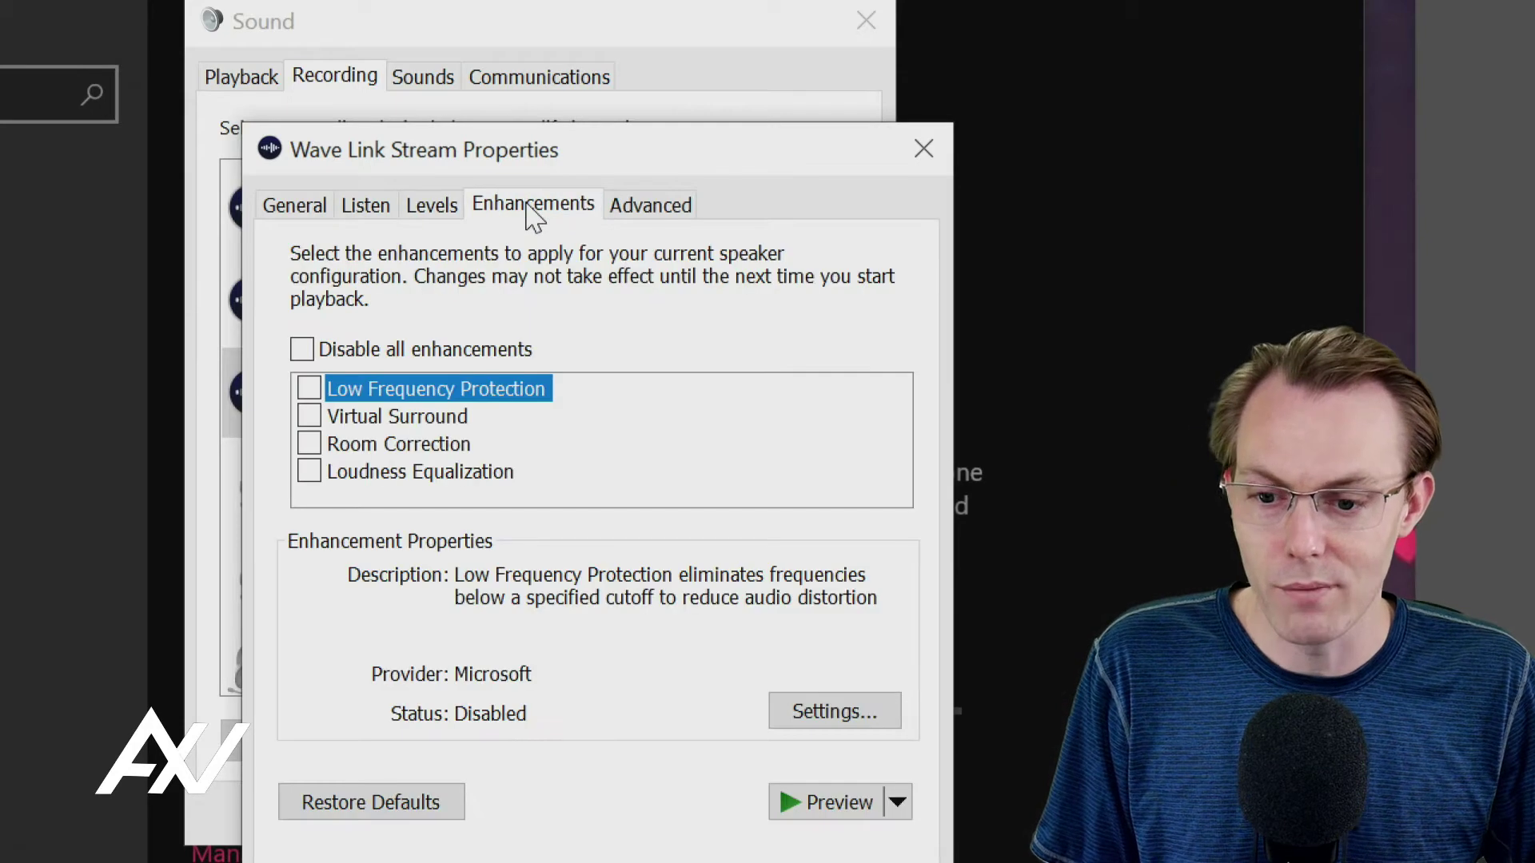
left_click(671, 210)
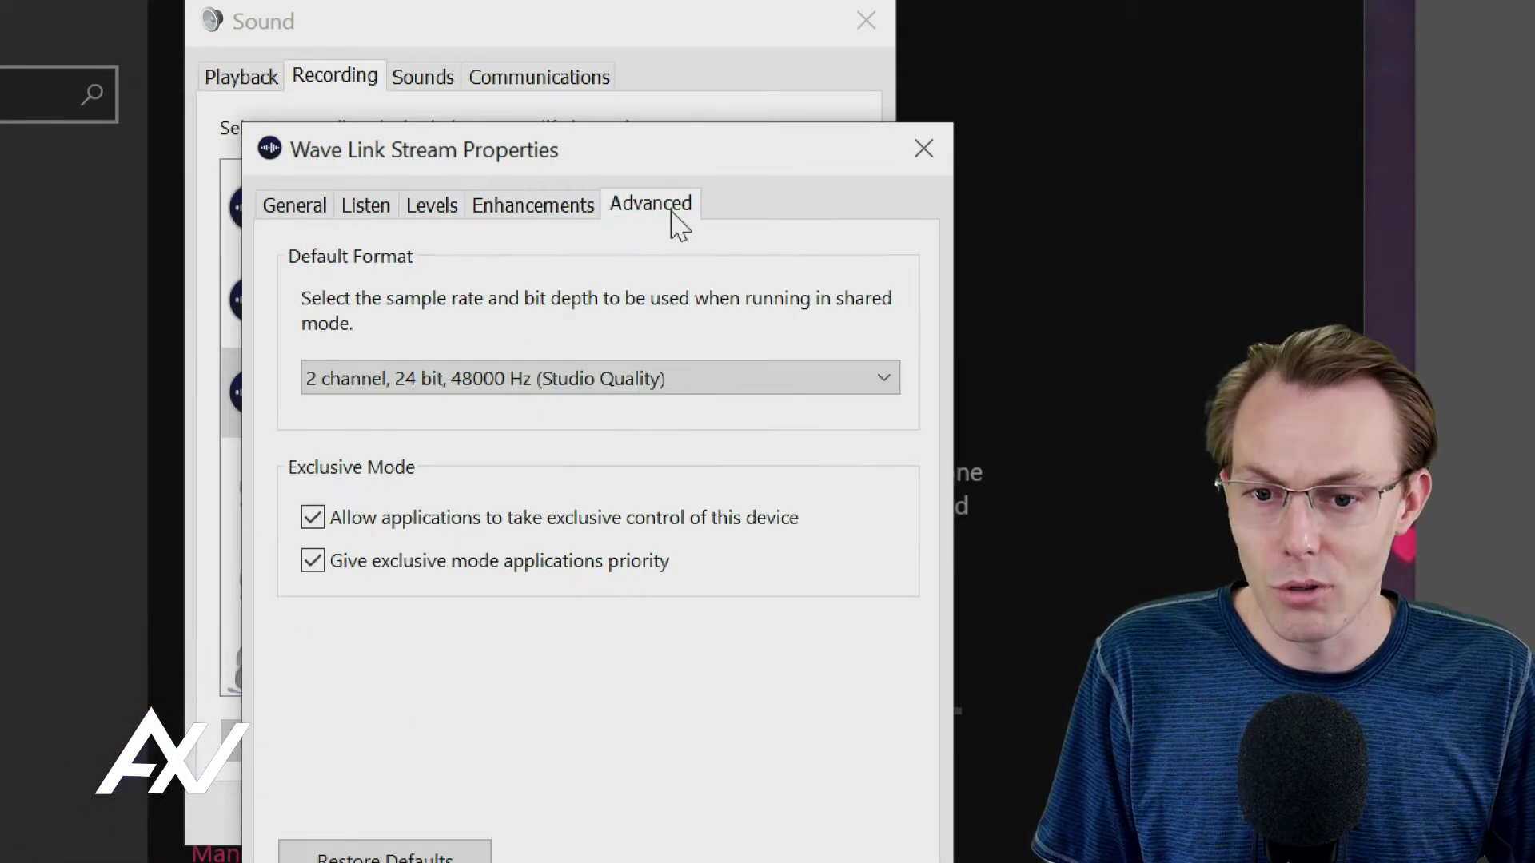
left_click(550, 382)
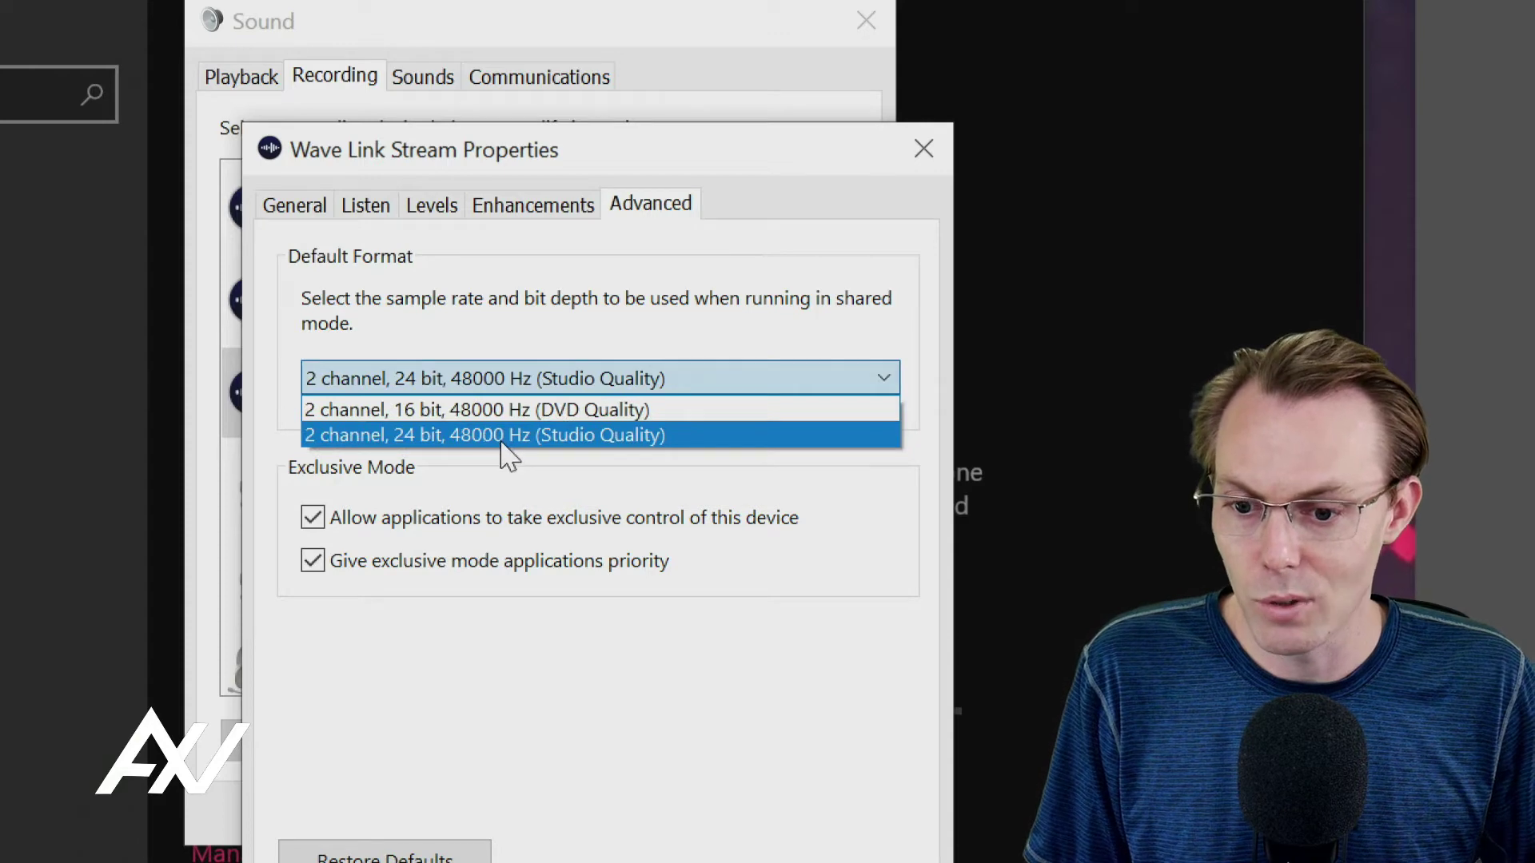
left_click(497, 505)
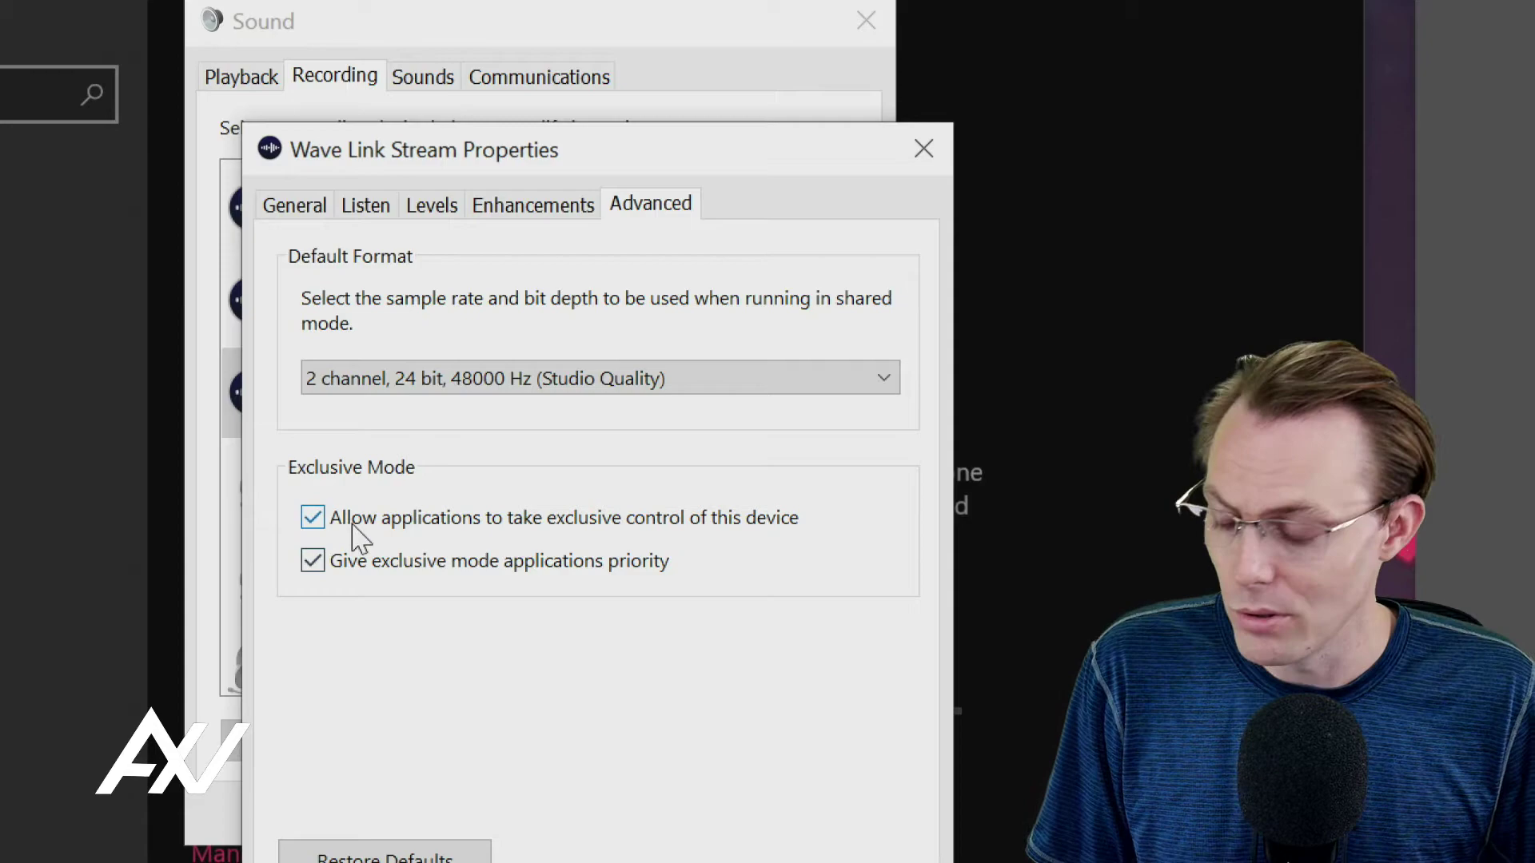
Step: Apply the Wave Link Stream format, then close the Sound control panel and Sound settings
left_click(923, 149)
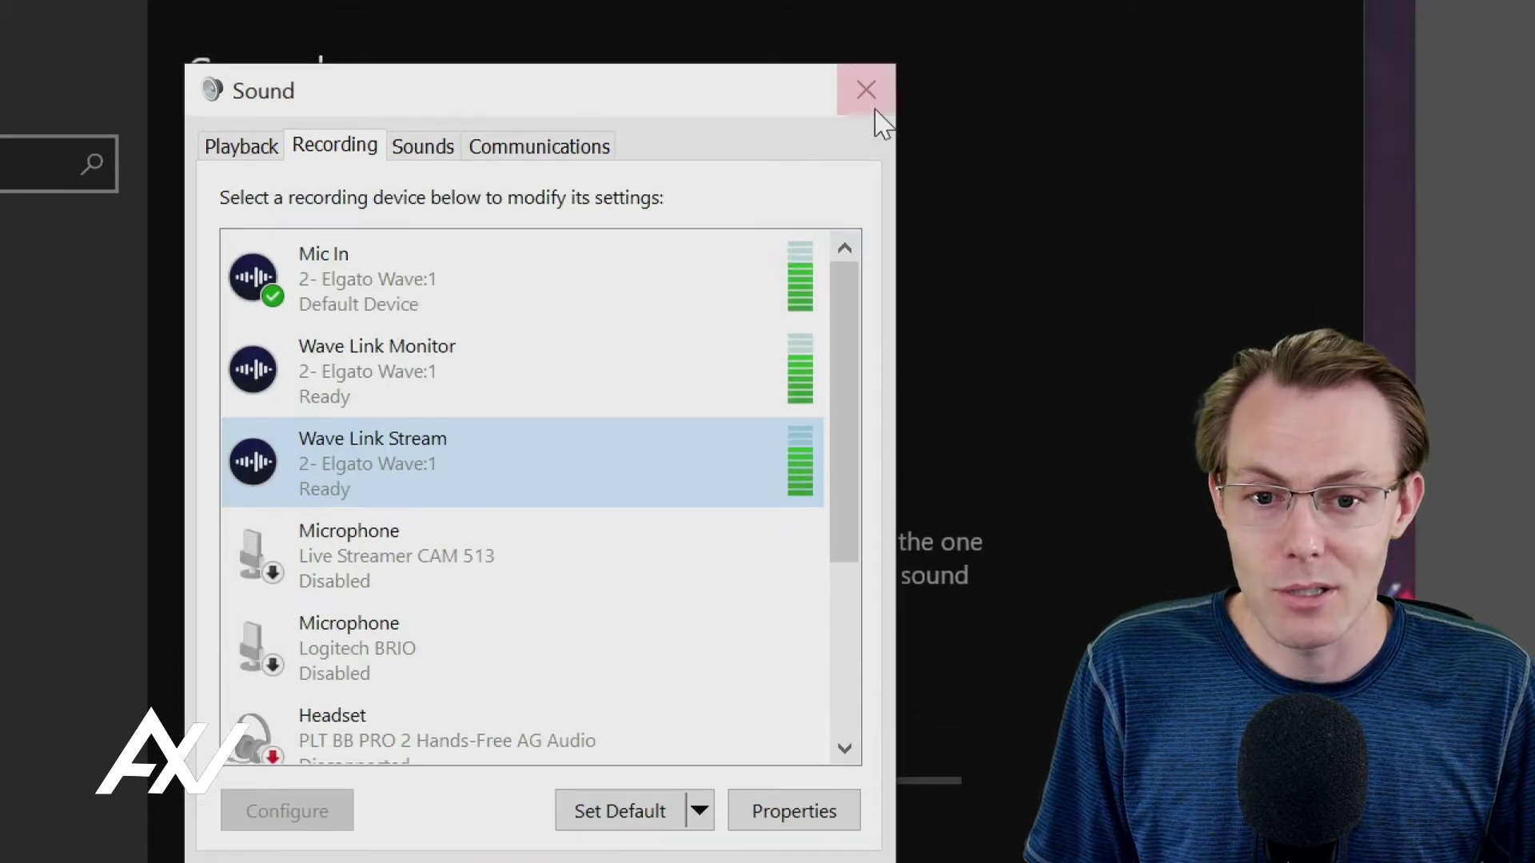
left_click(866, 23)
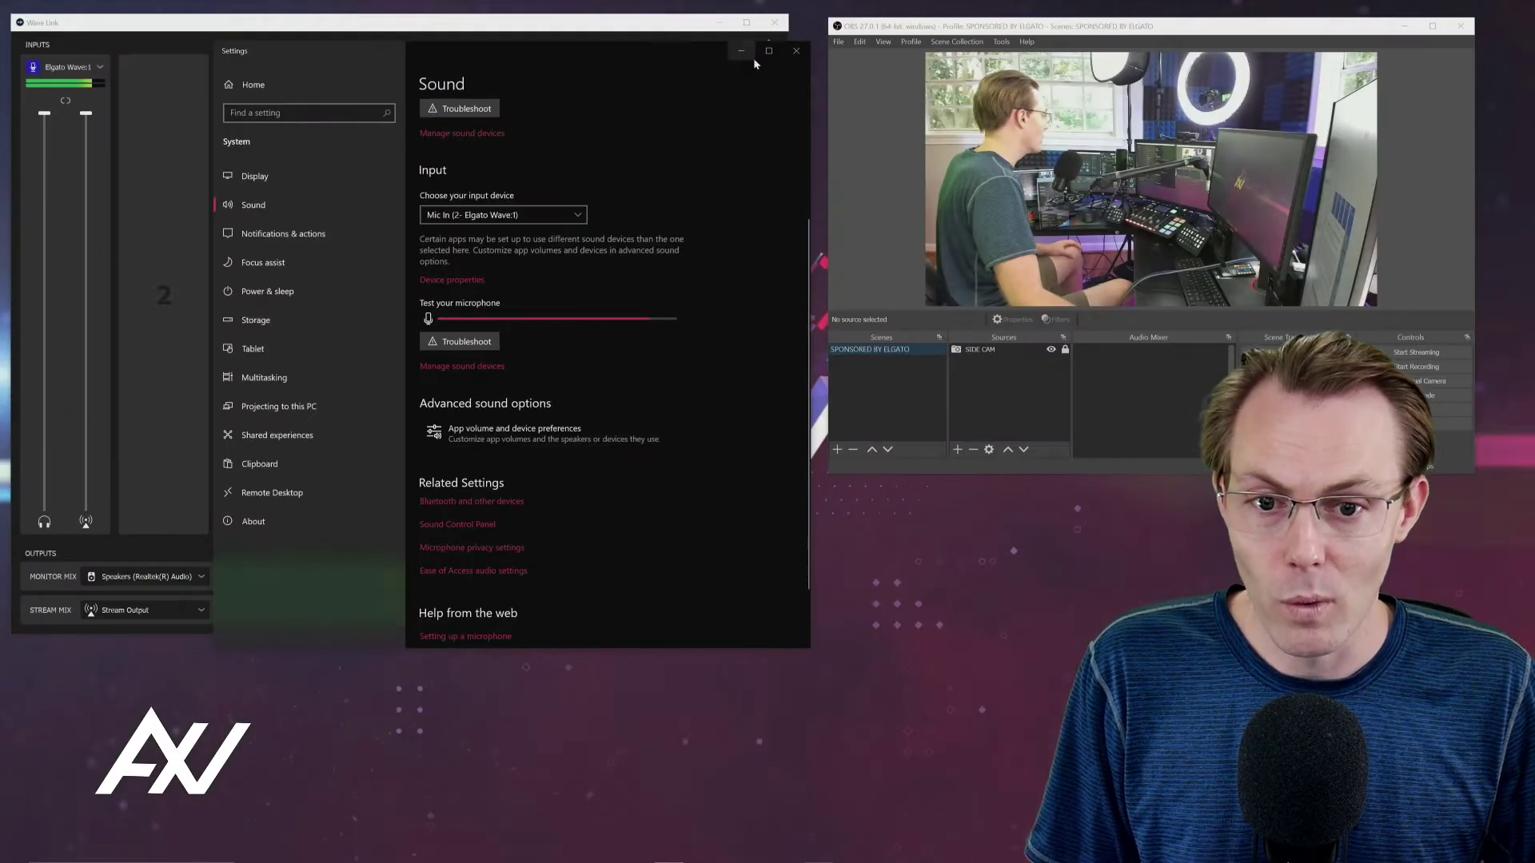
left_click(796, 53)
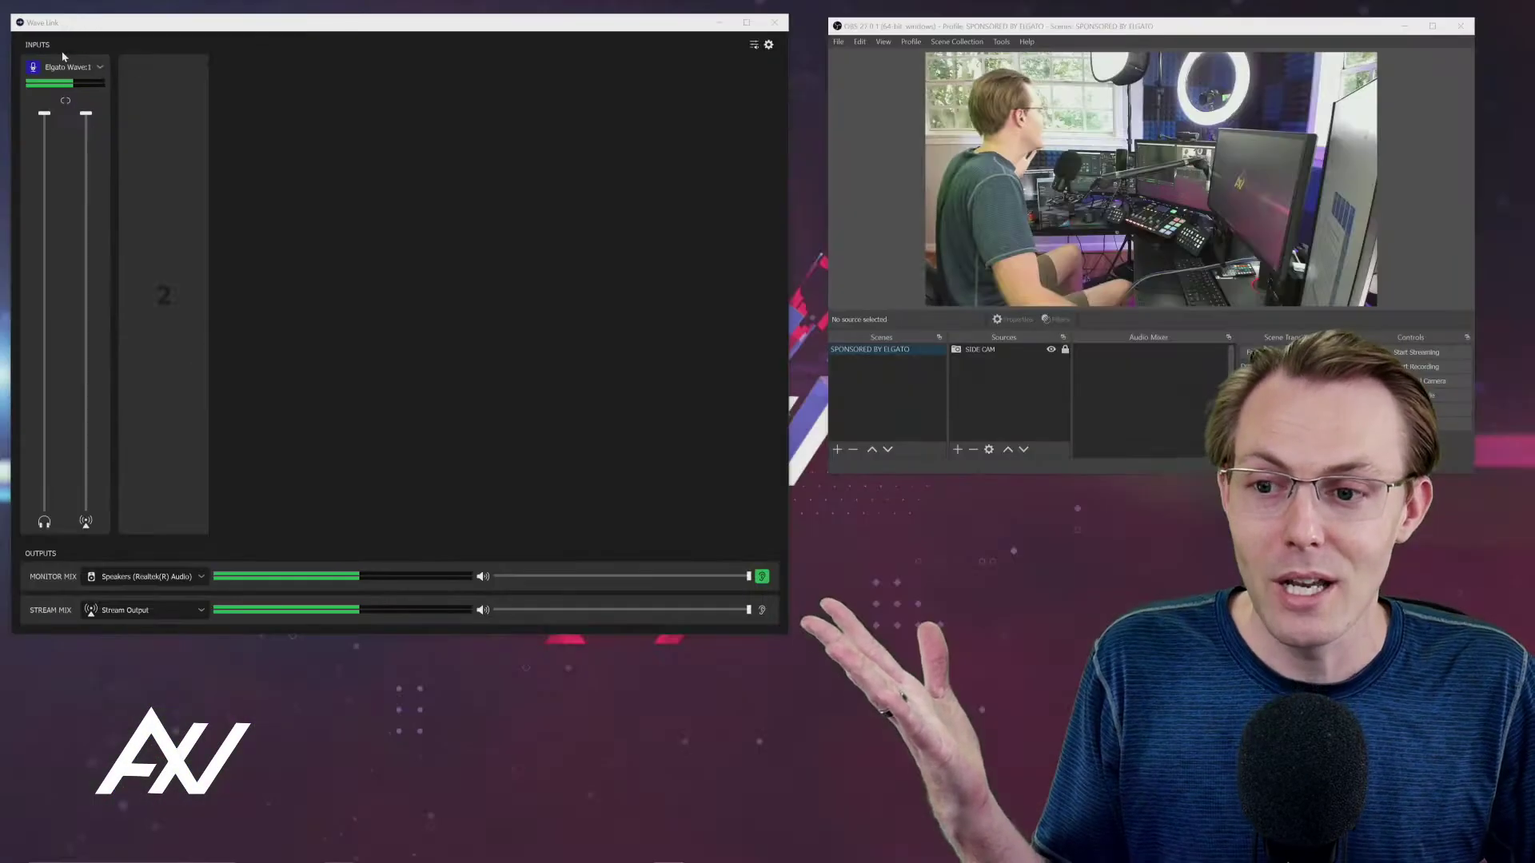
Step: Move the OBS window over the Wave Link mixer and enlarge it
mouse_move(443, 174)
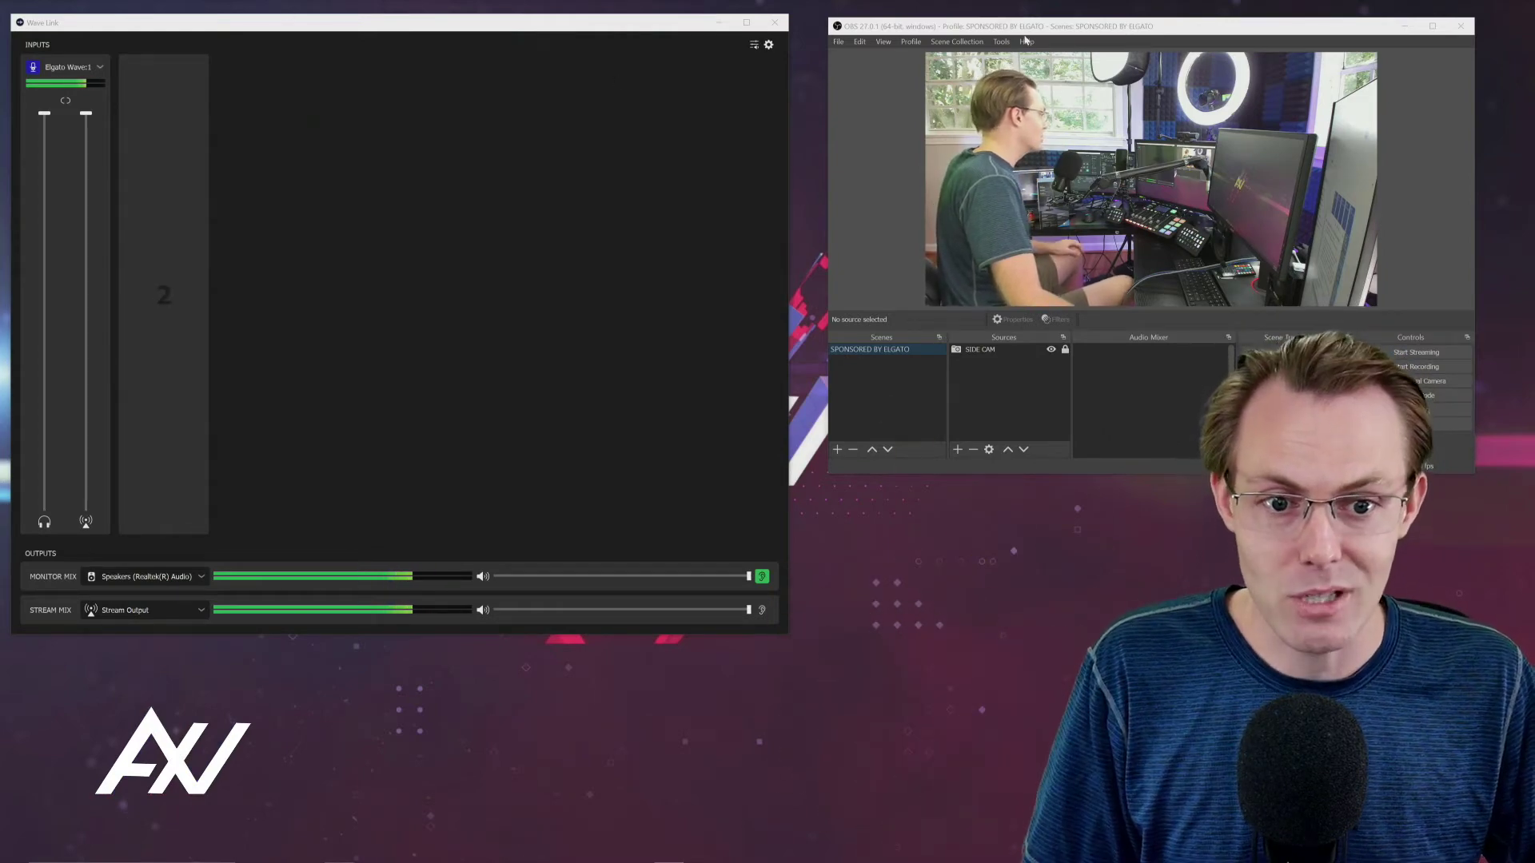
left_click_drag(1024, 35, 319, 66)
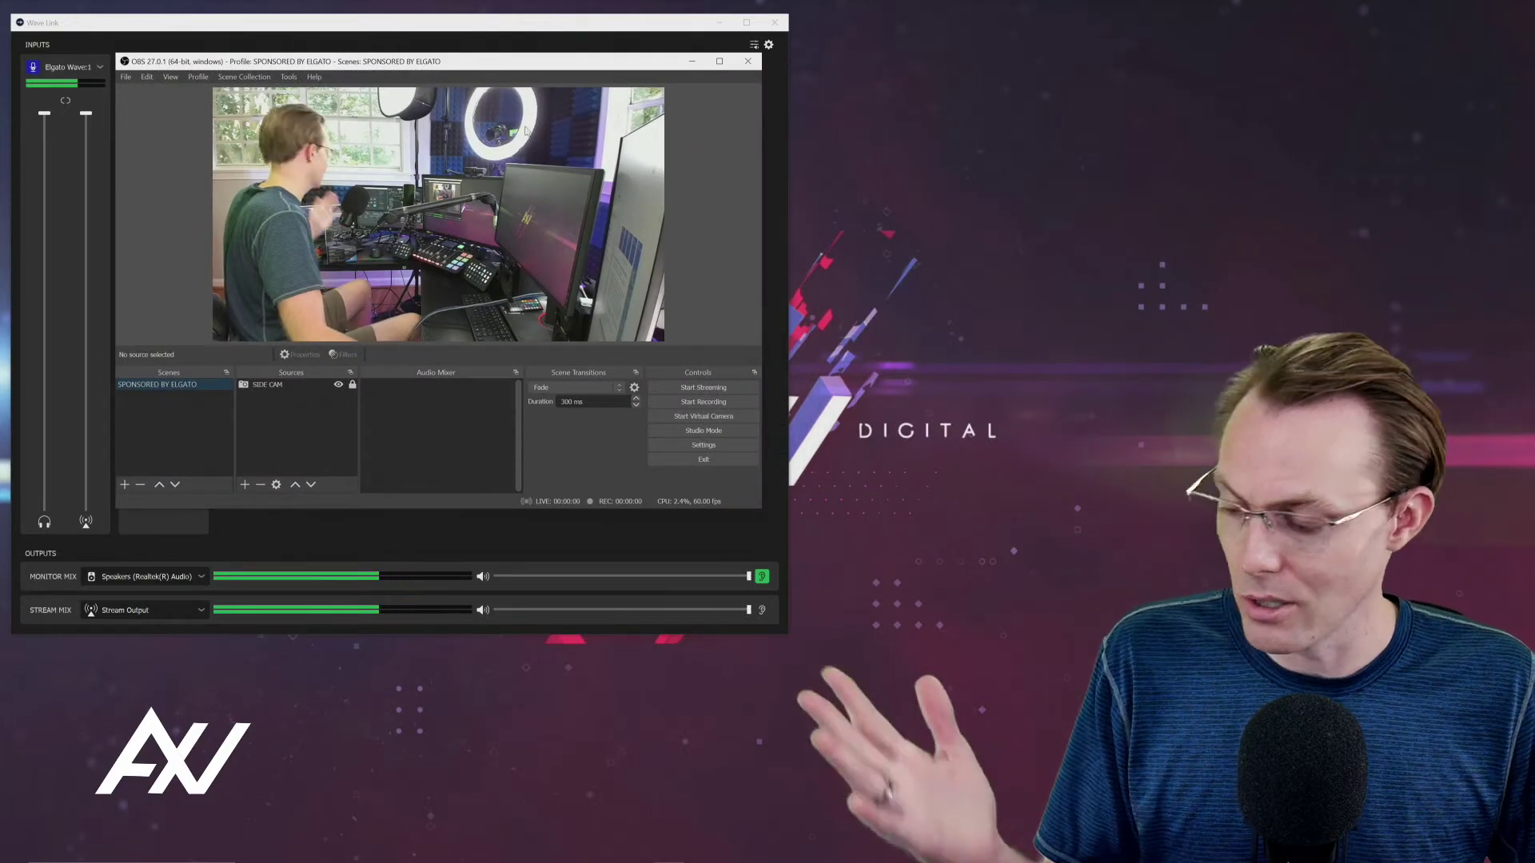
left_click_drag(757, 505, 786, 557)
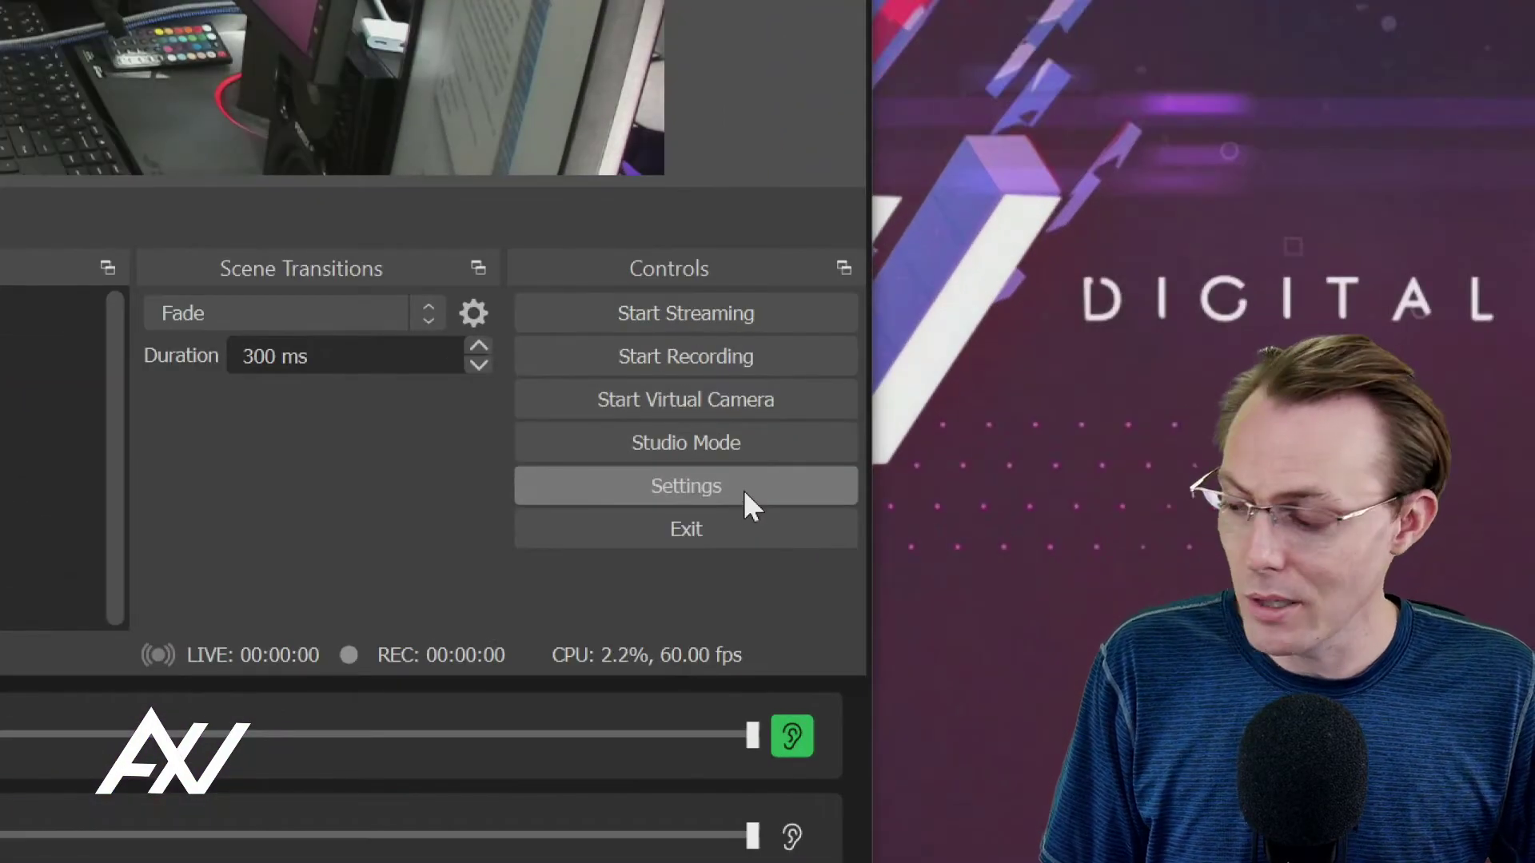
Step: Set the OBS Audio sample rate to 48 kHz, leaving all global audio devices Disabled
left_click(743, 489)
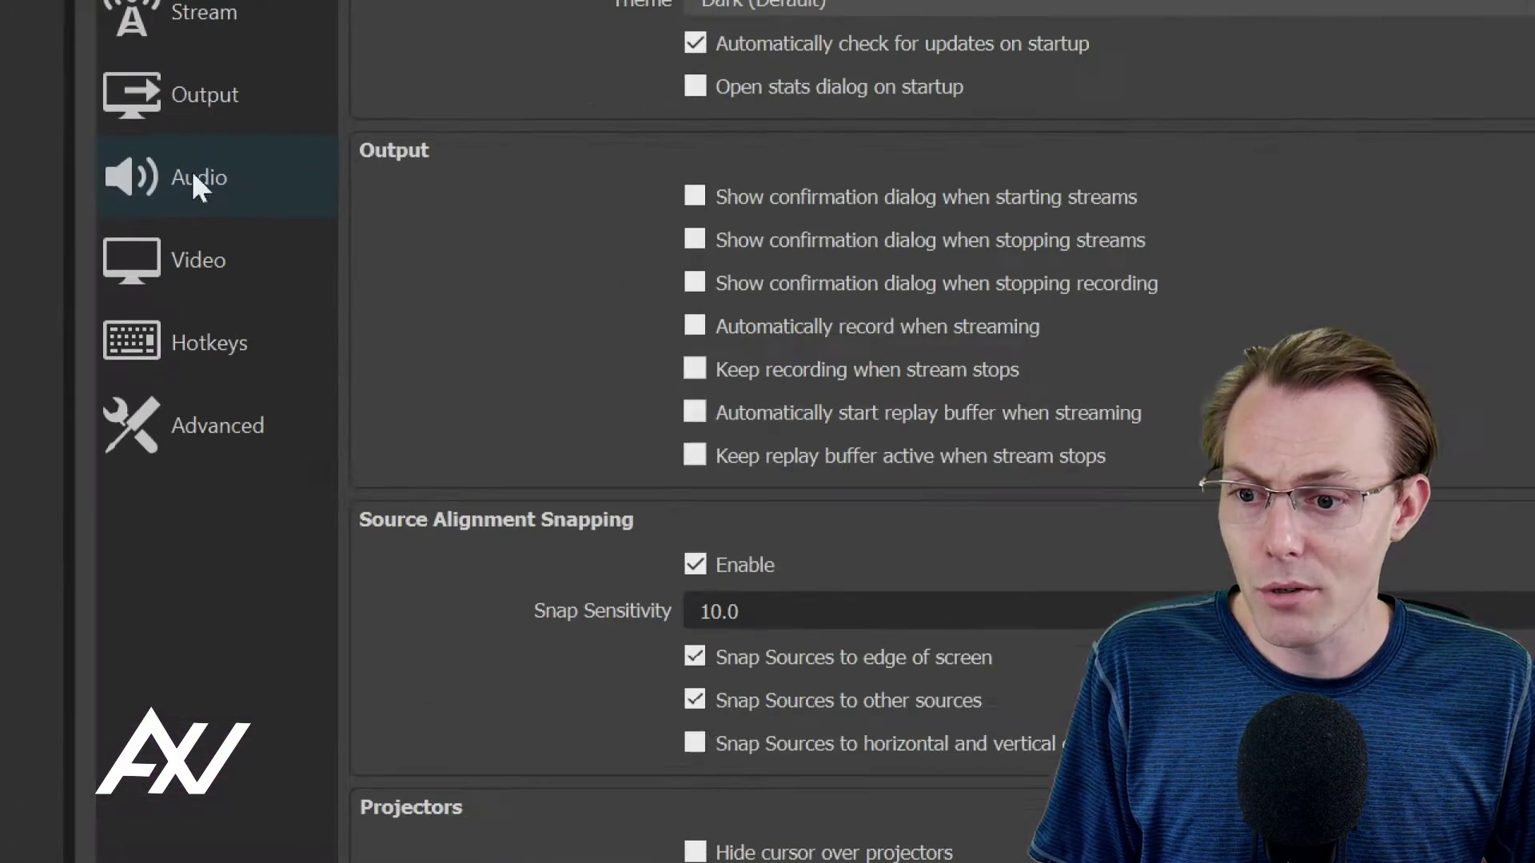
left_click(228, 179)
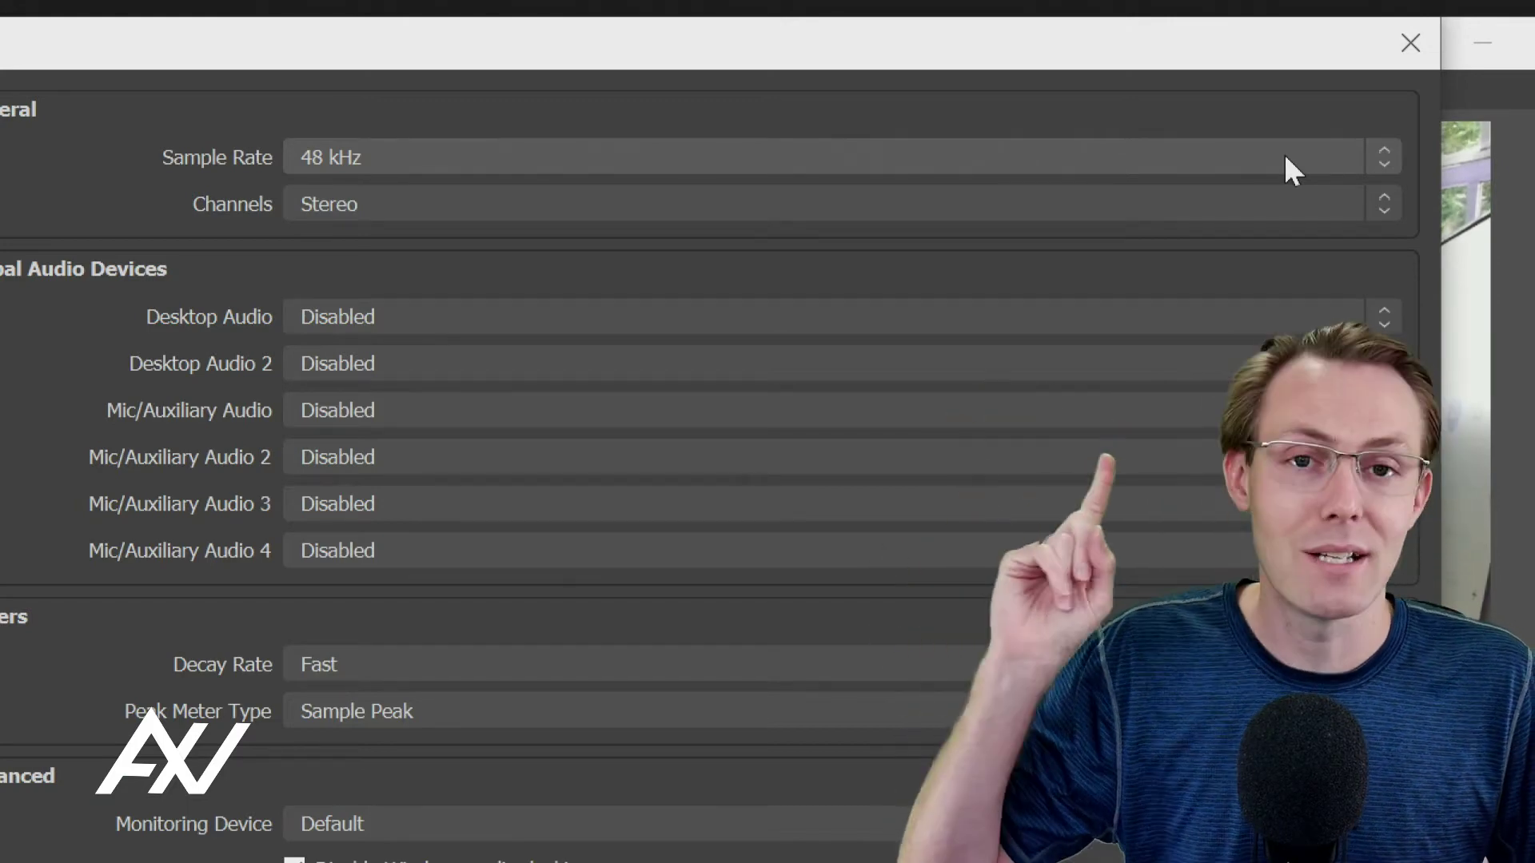
left_click(1285, 156)
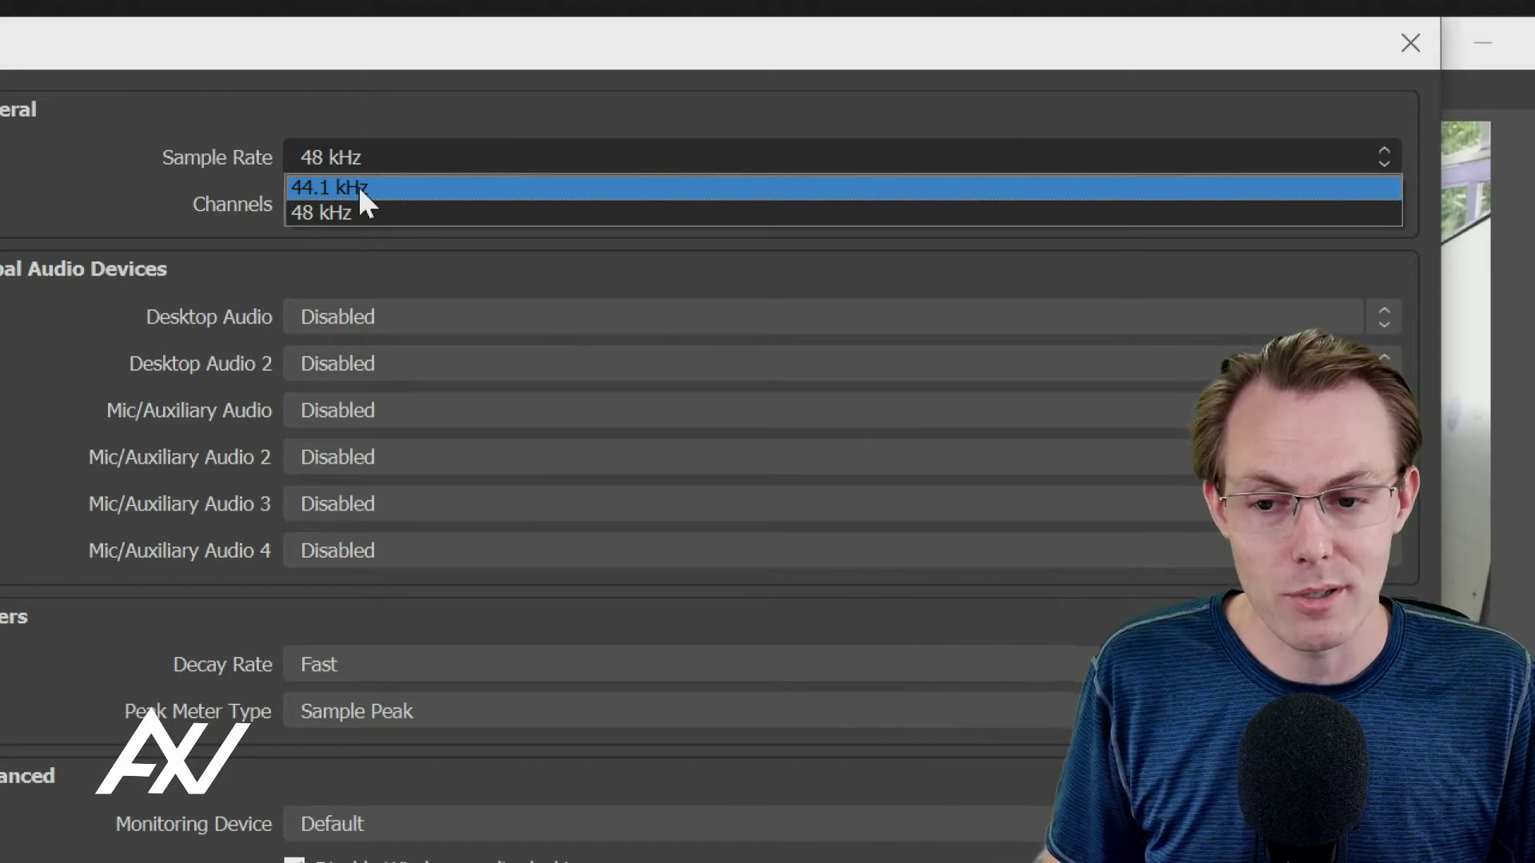
left_click(364, 211)
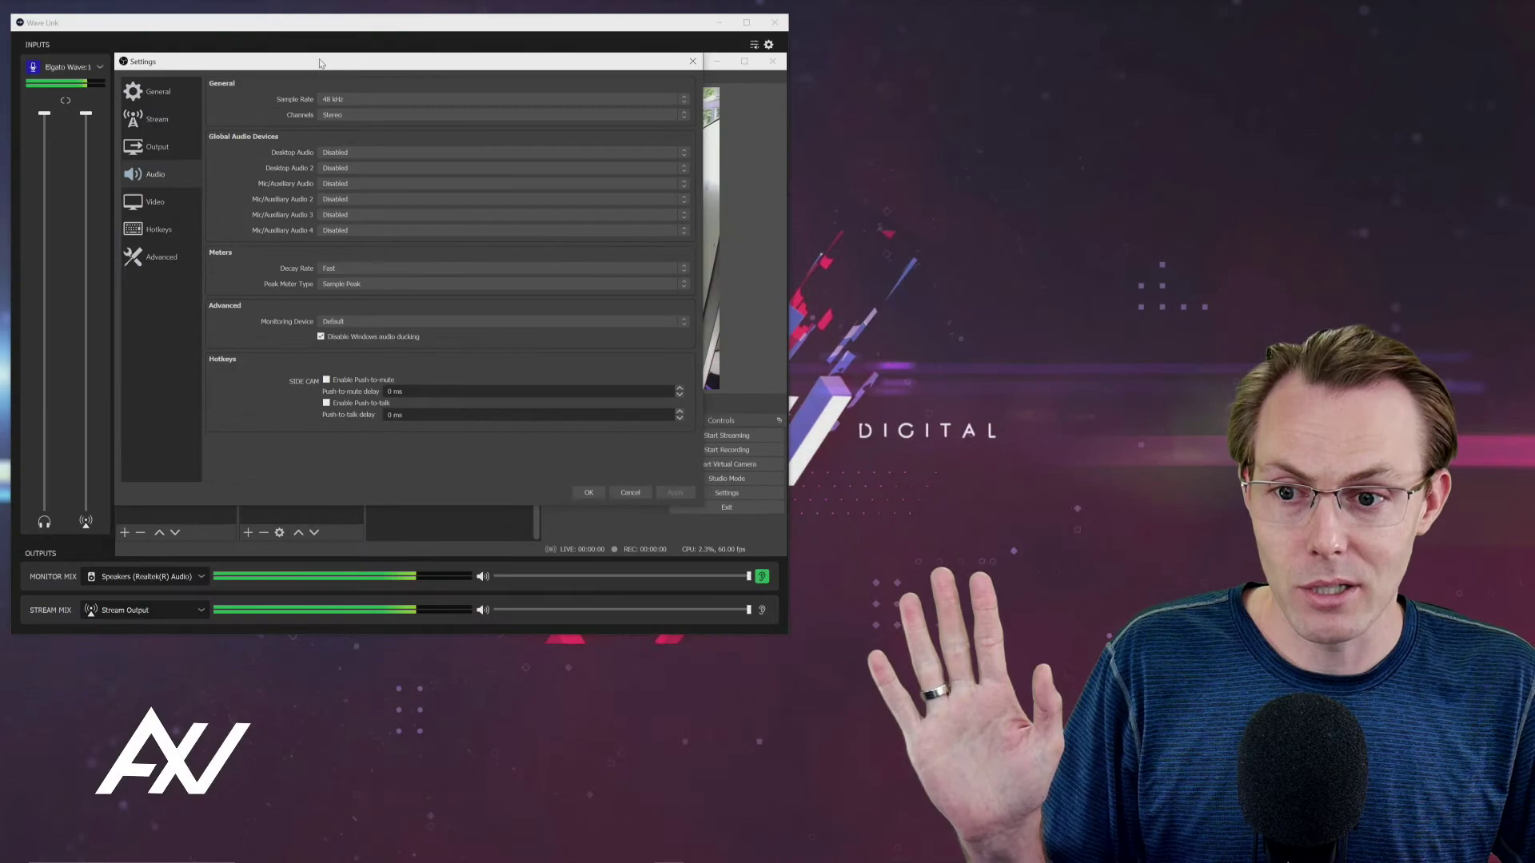
left_click_drag(320, 63, 1018, 106)
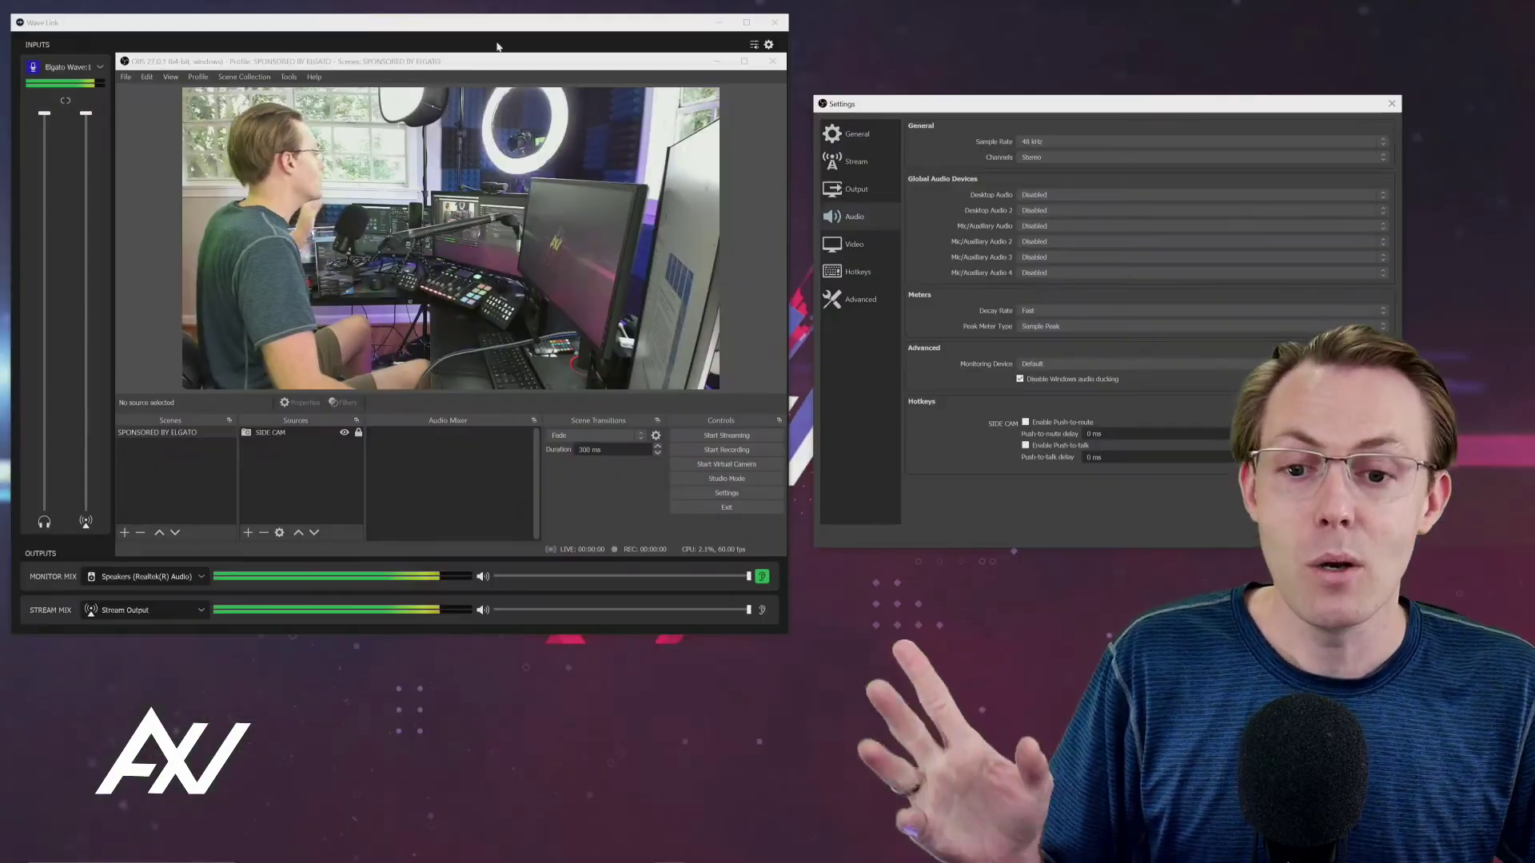
left_click_drag(958, 110, 256, 68)
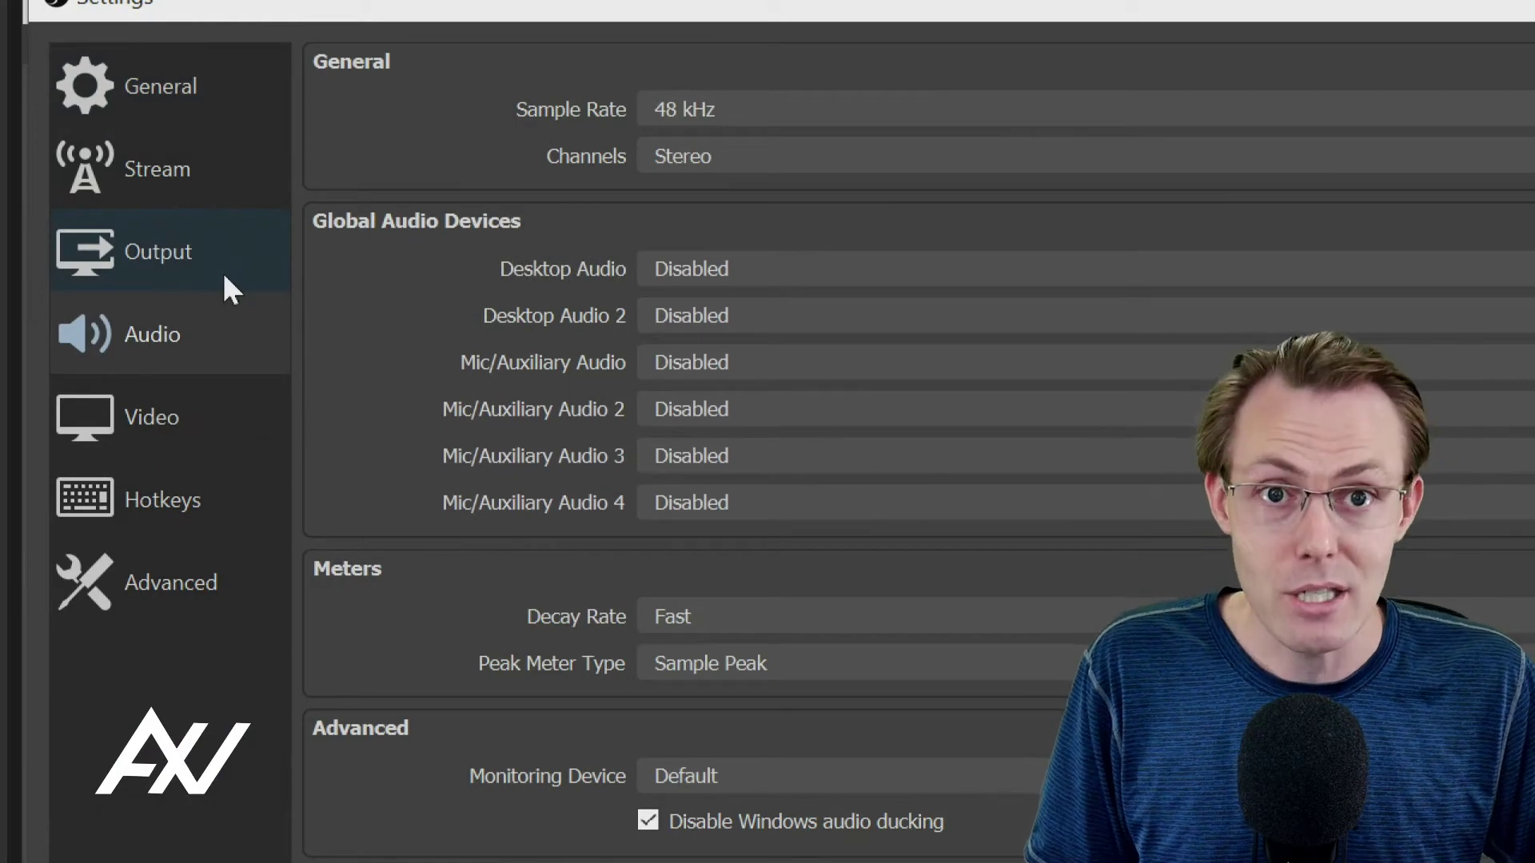
Step: Switch the OBS Output Mode to Advanced on the Output page
left_click(199, 255)
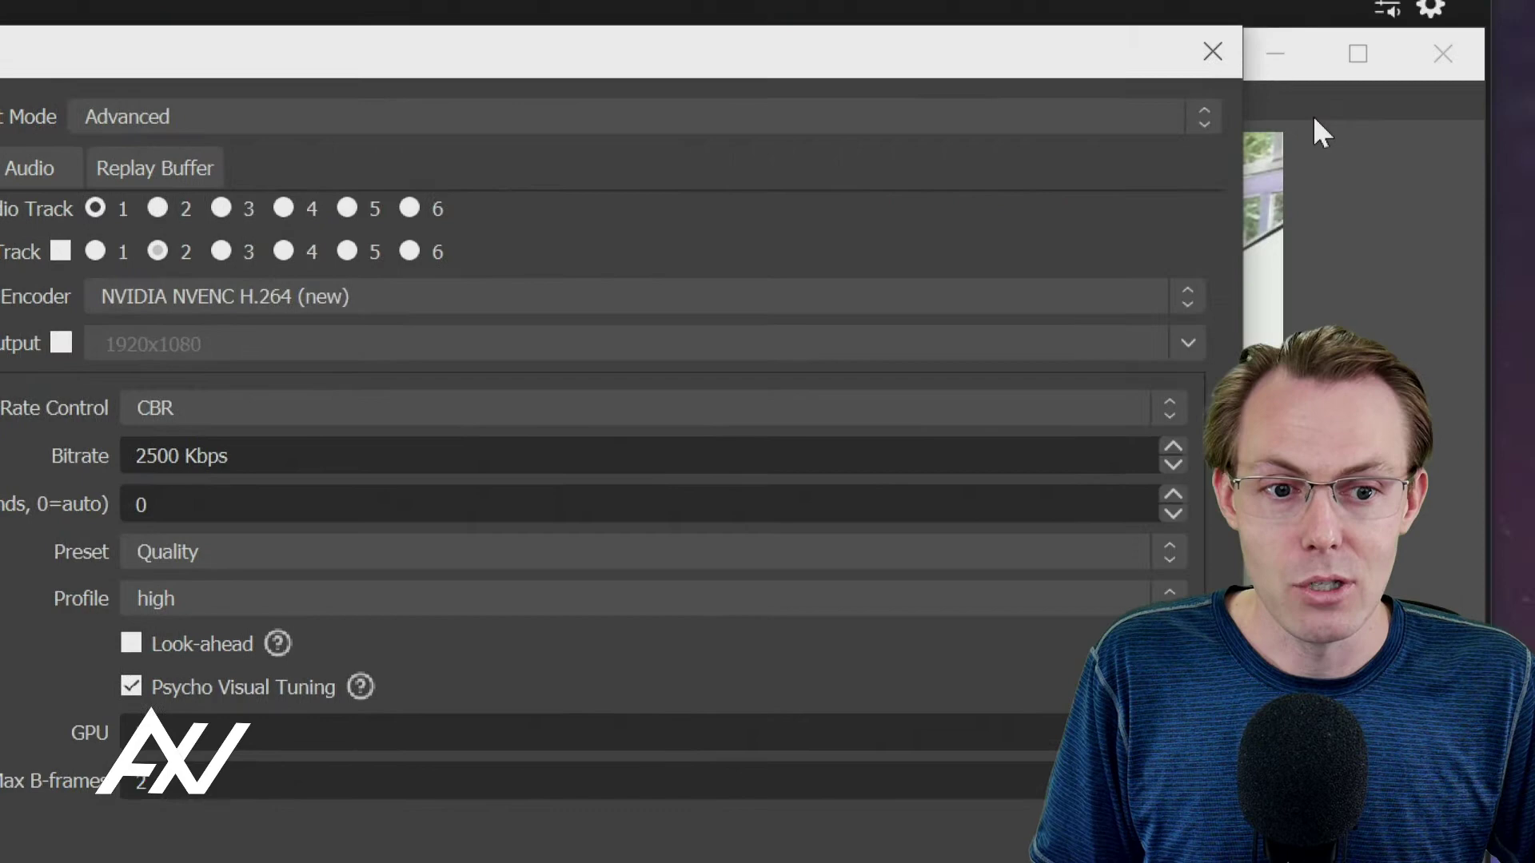
left_click(760, 132)
left_click(606, 140)
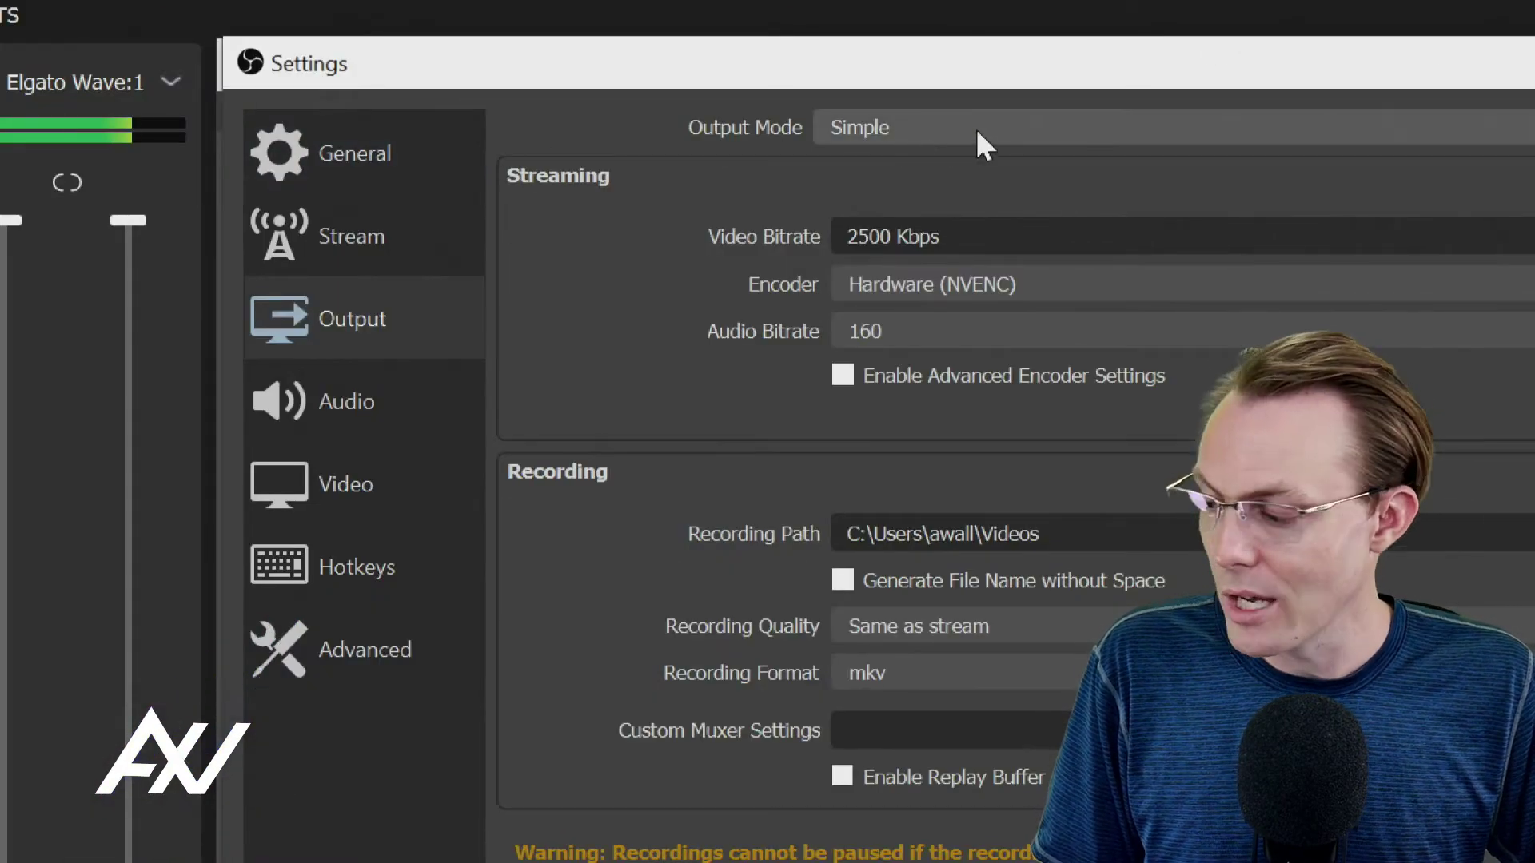
left_click(1494, 134)
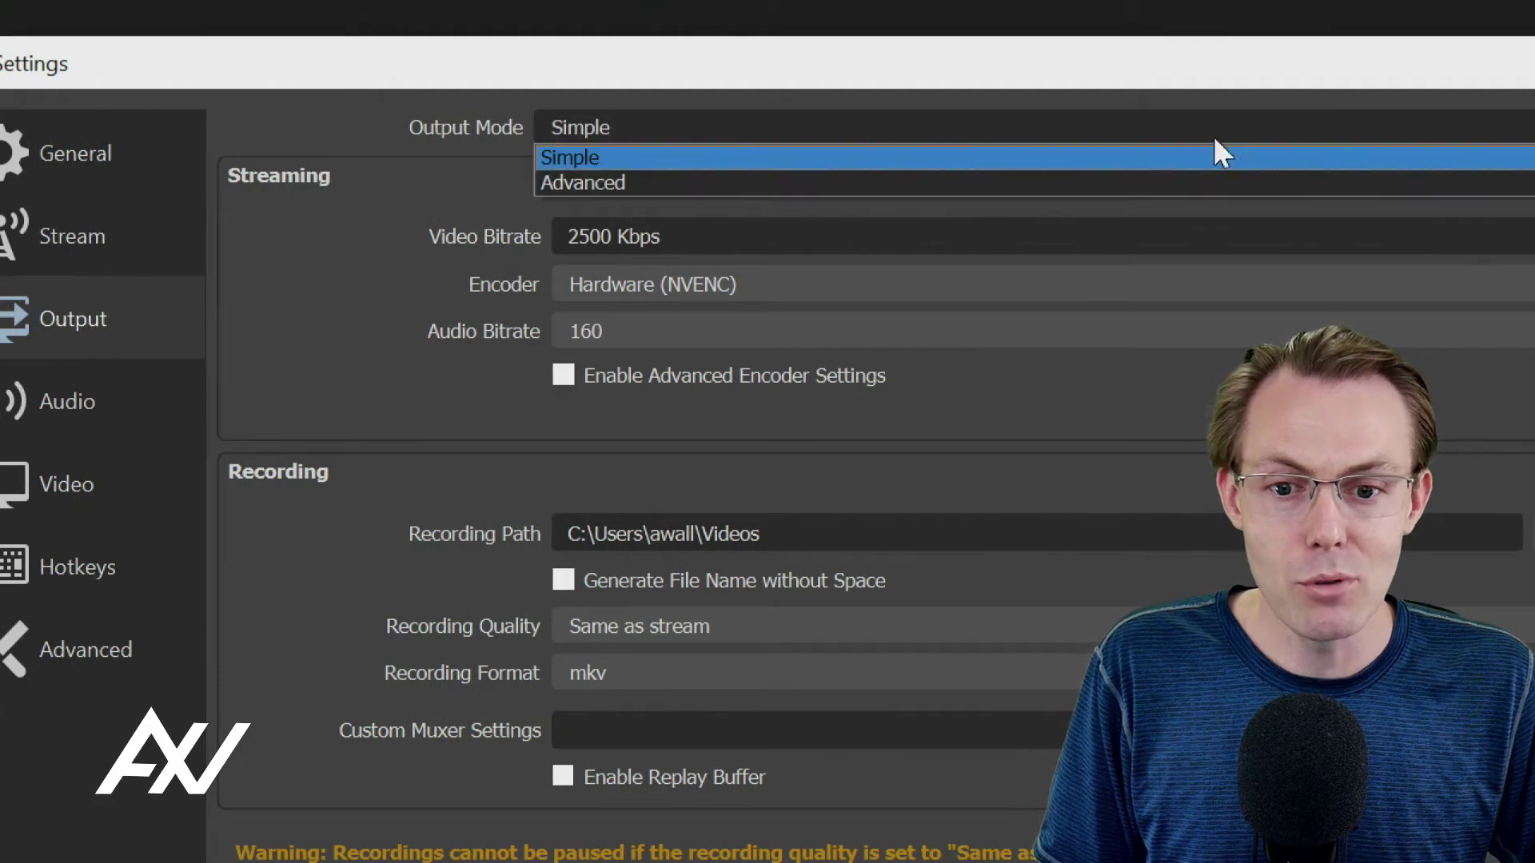
left_click(858, 180)
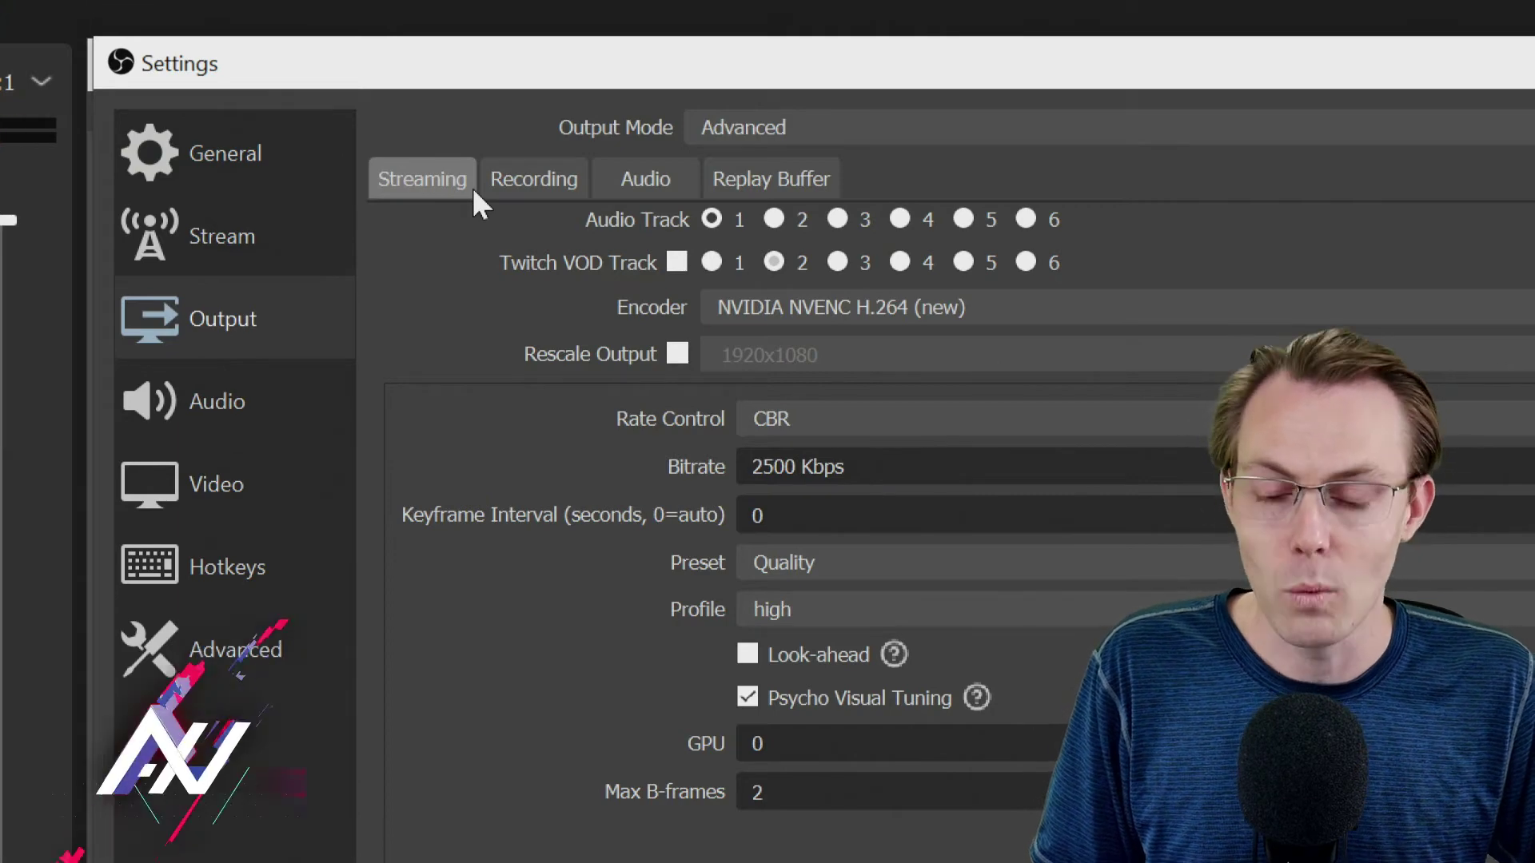
Step: On the Output Audio tab, try 128 and 160, then settle Track 1's bitrate at 320
left_click(649, 182)
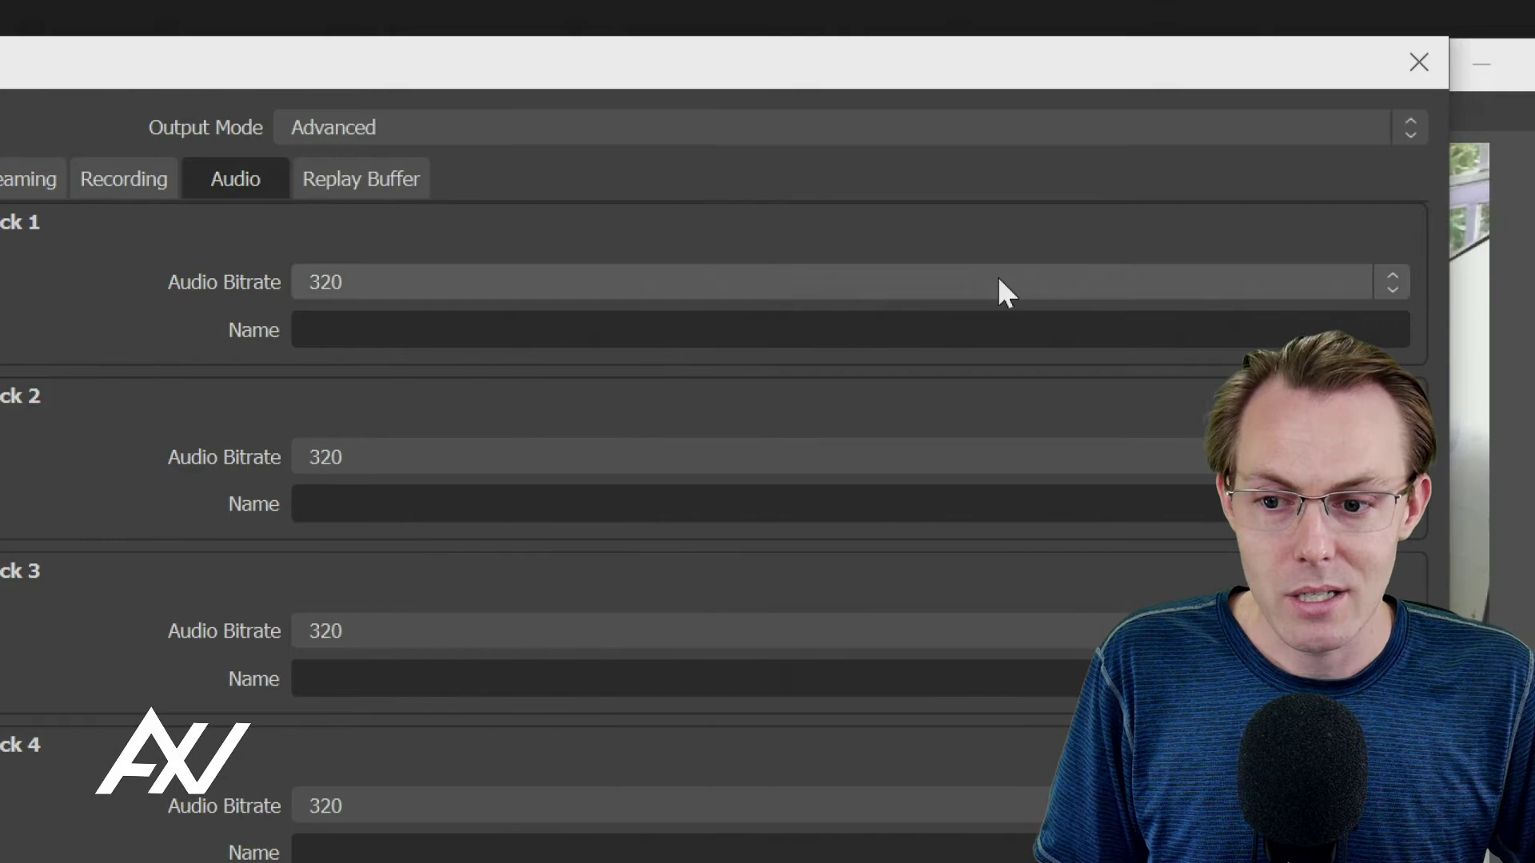
left_click(1324, 285)
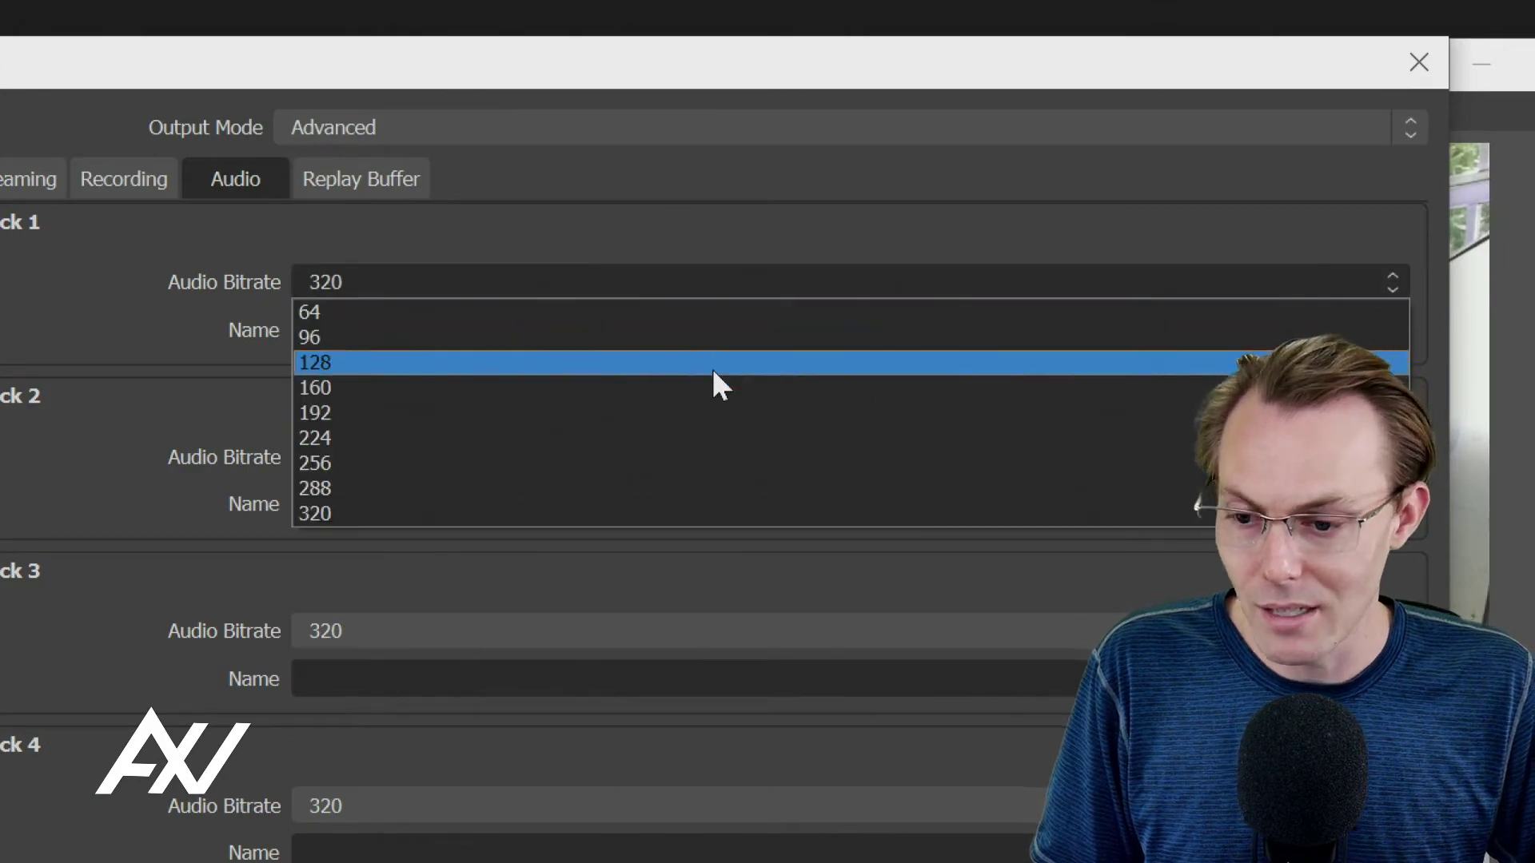
left_click(713, 370)
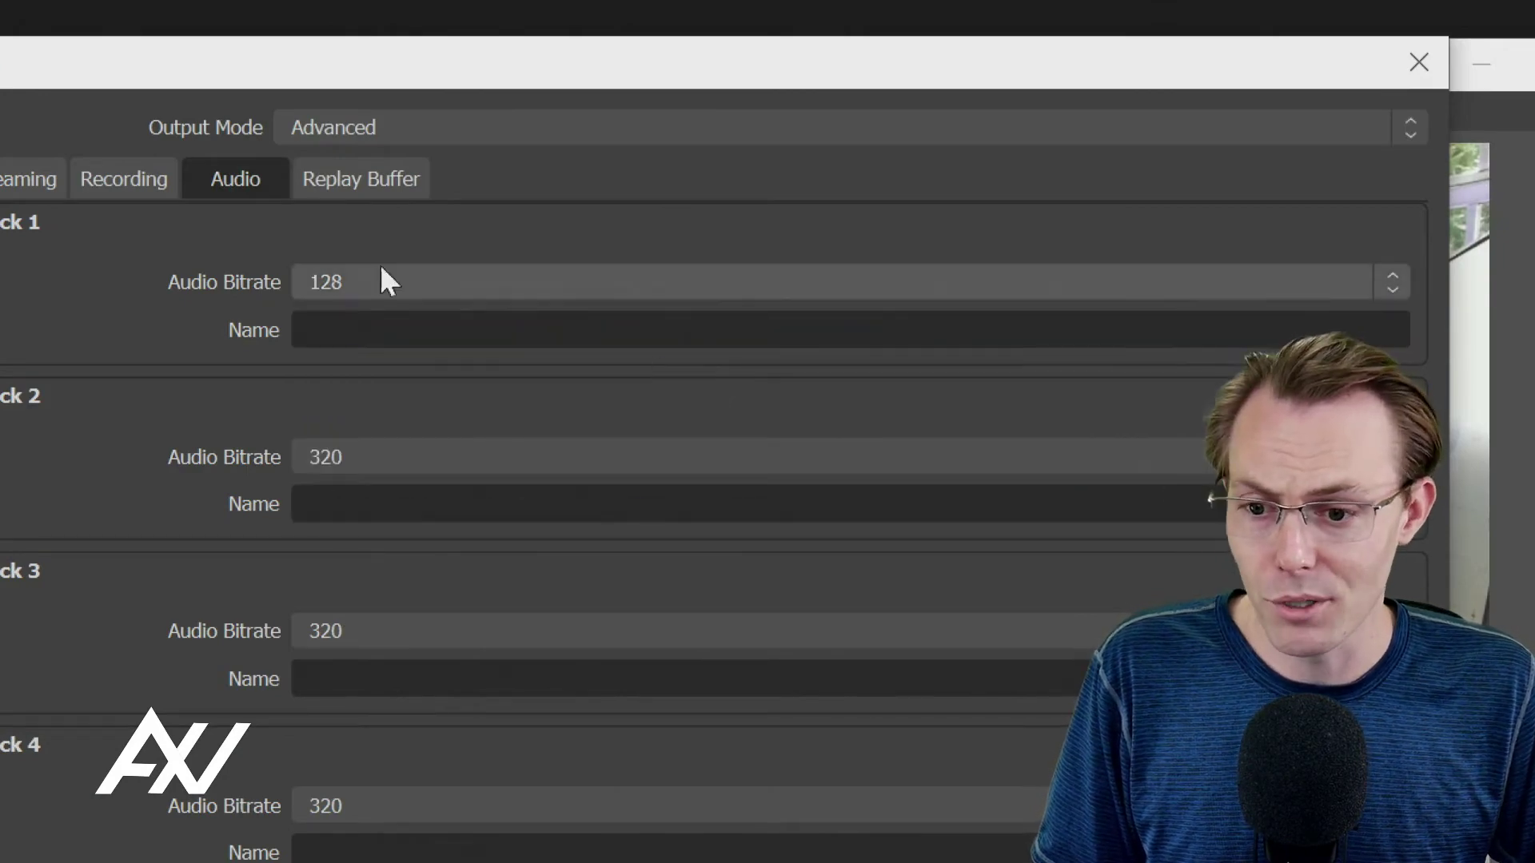
left_click(404, 281)
left_click(382, 387)
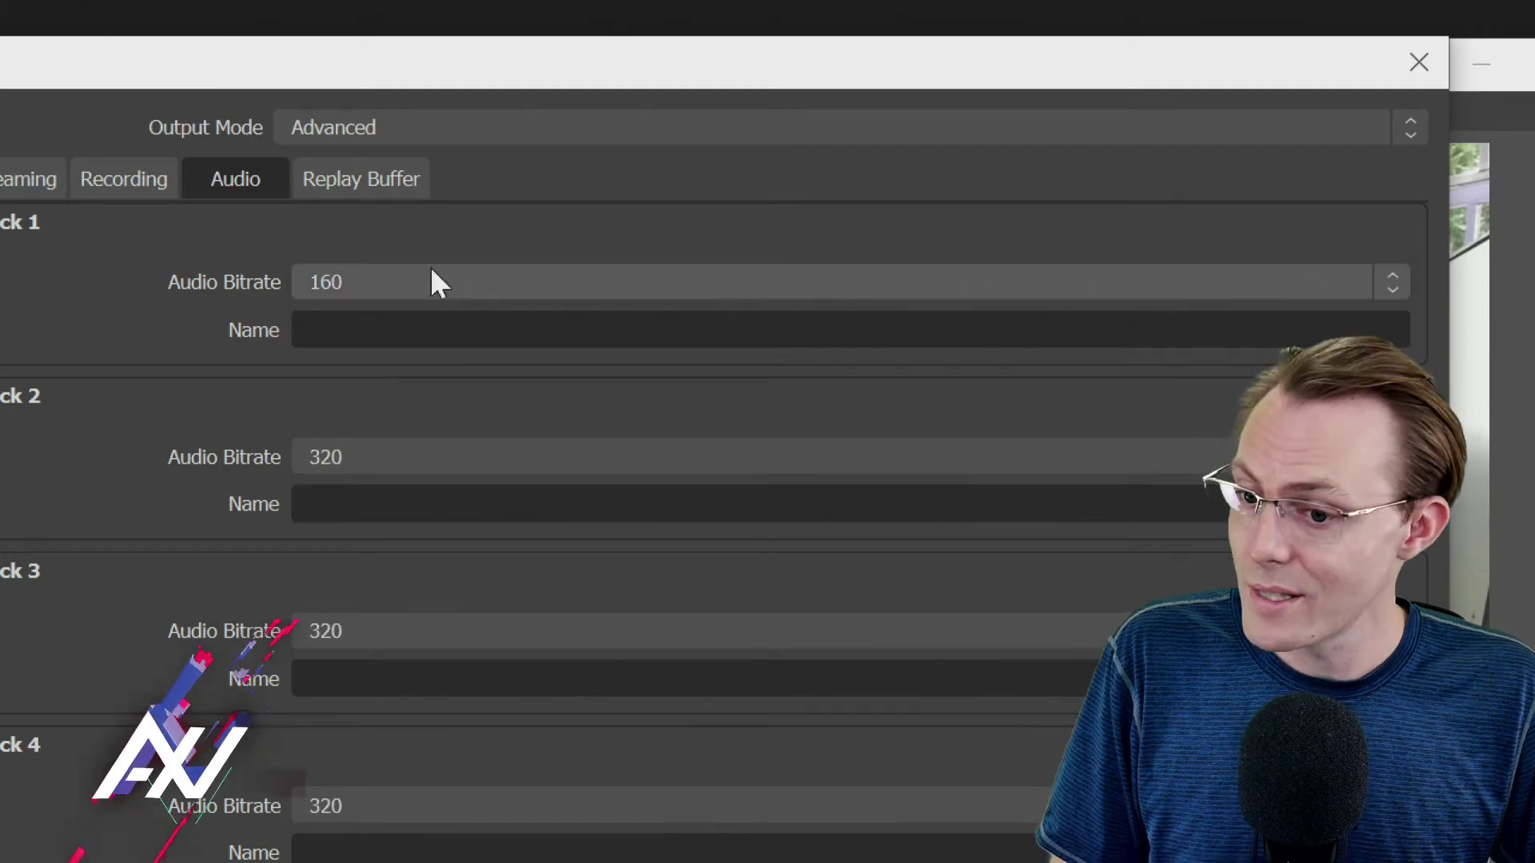
left_click(457, 284)
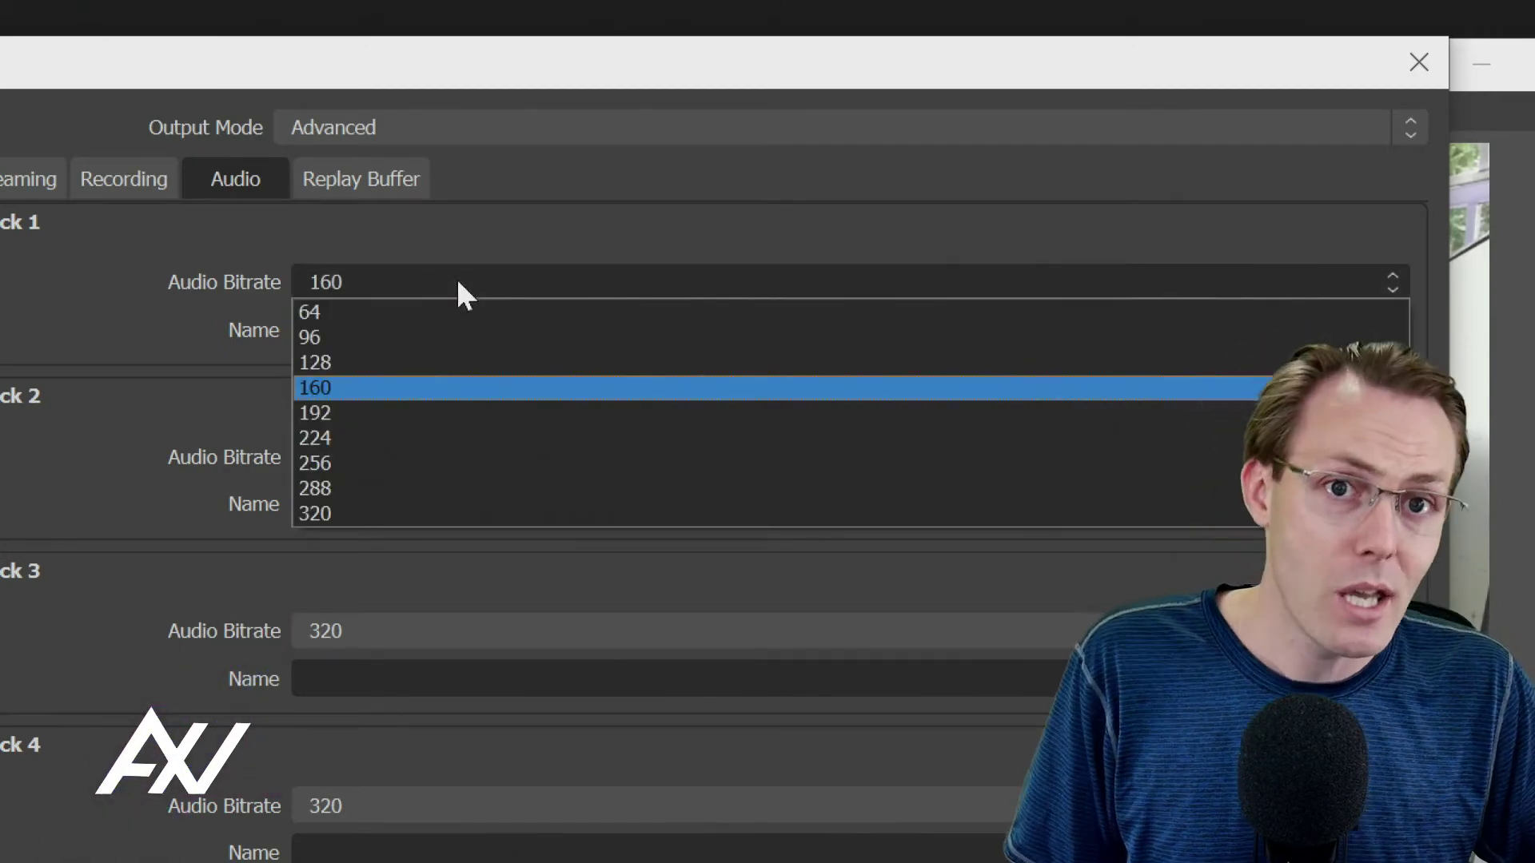
left_click(389, 516)
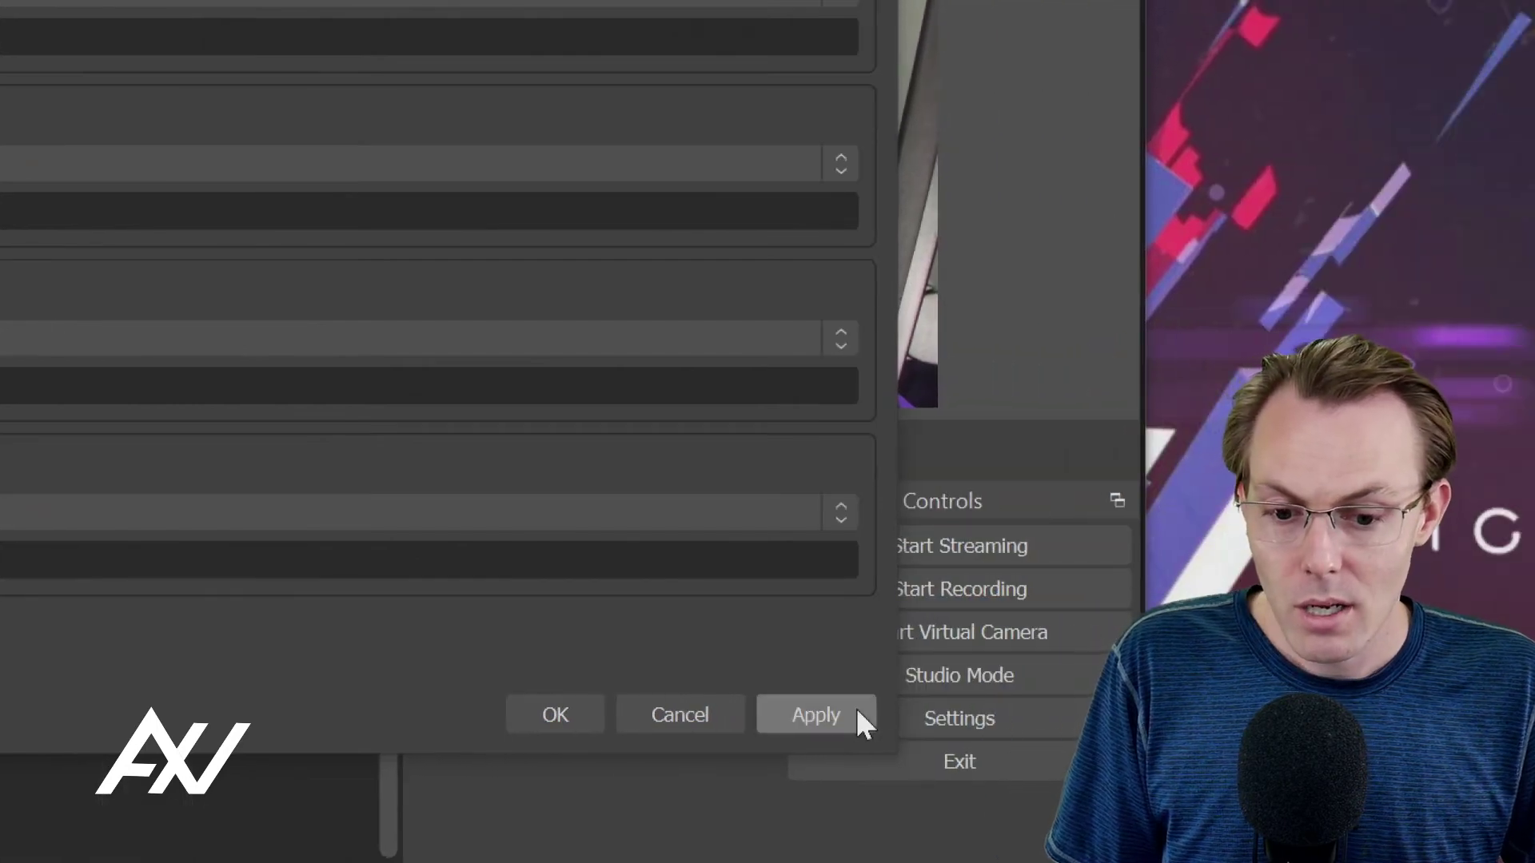
Step: Save the OBS settings with OK and move the OBS window to the upper right
left_click(550, 714)
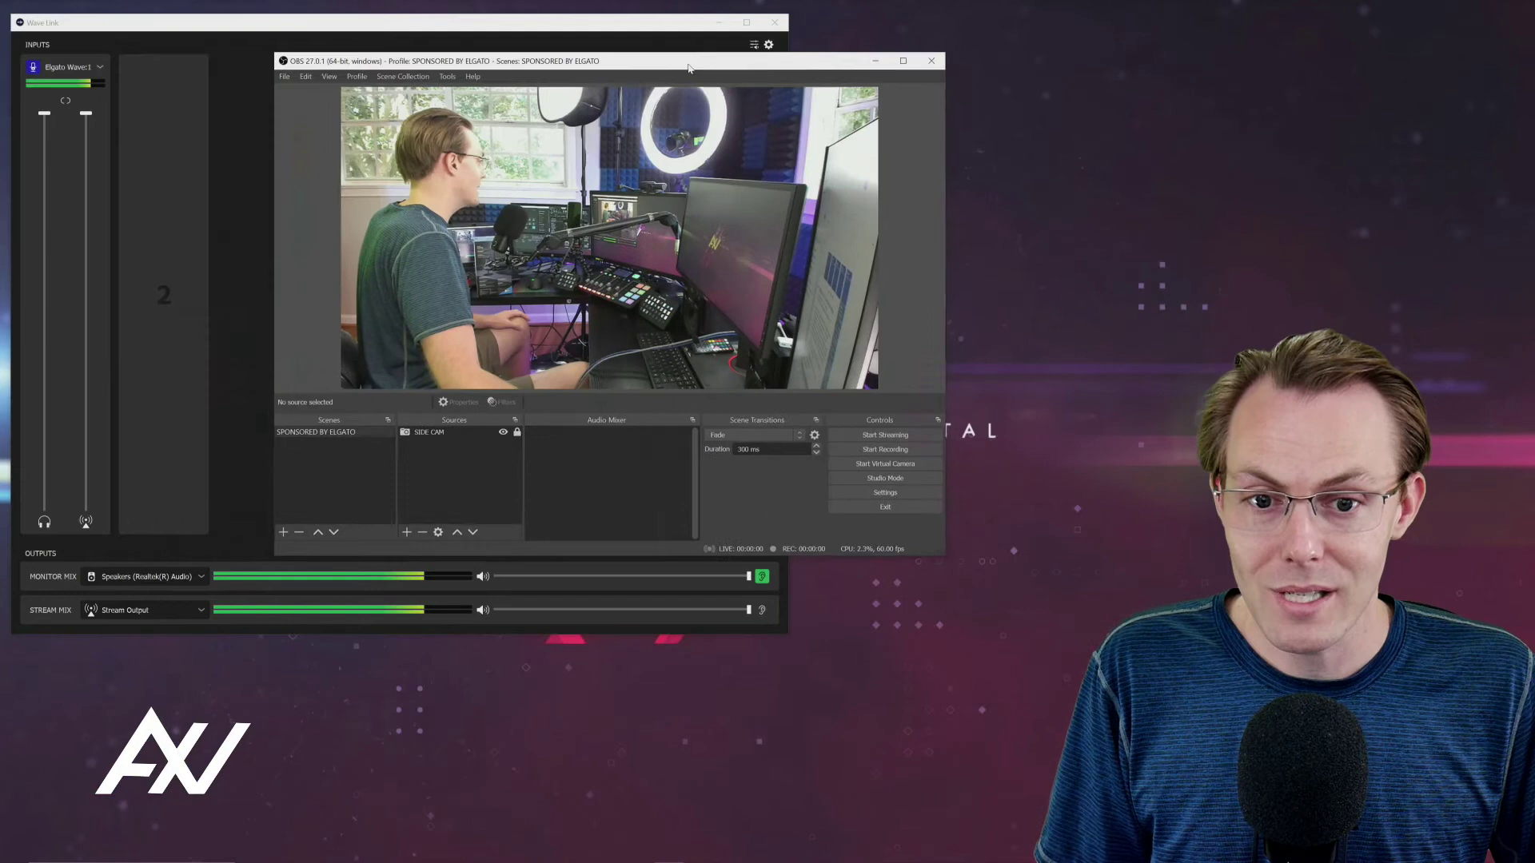
left_click_drag(688, 68, 1218, 42)
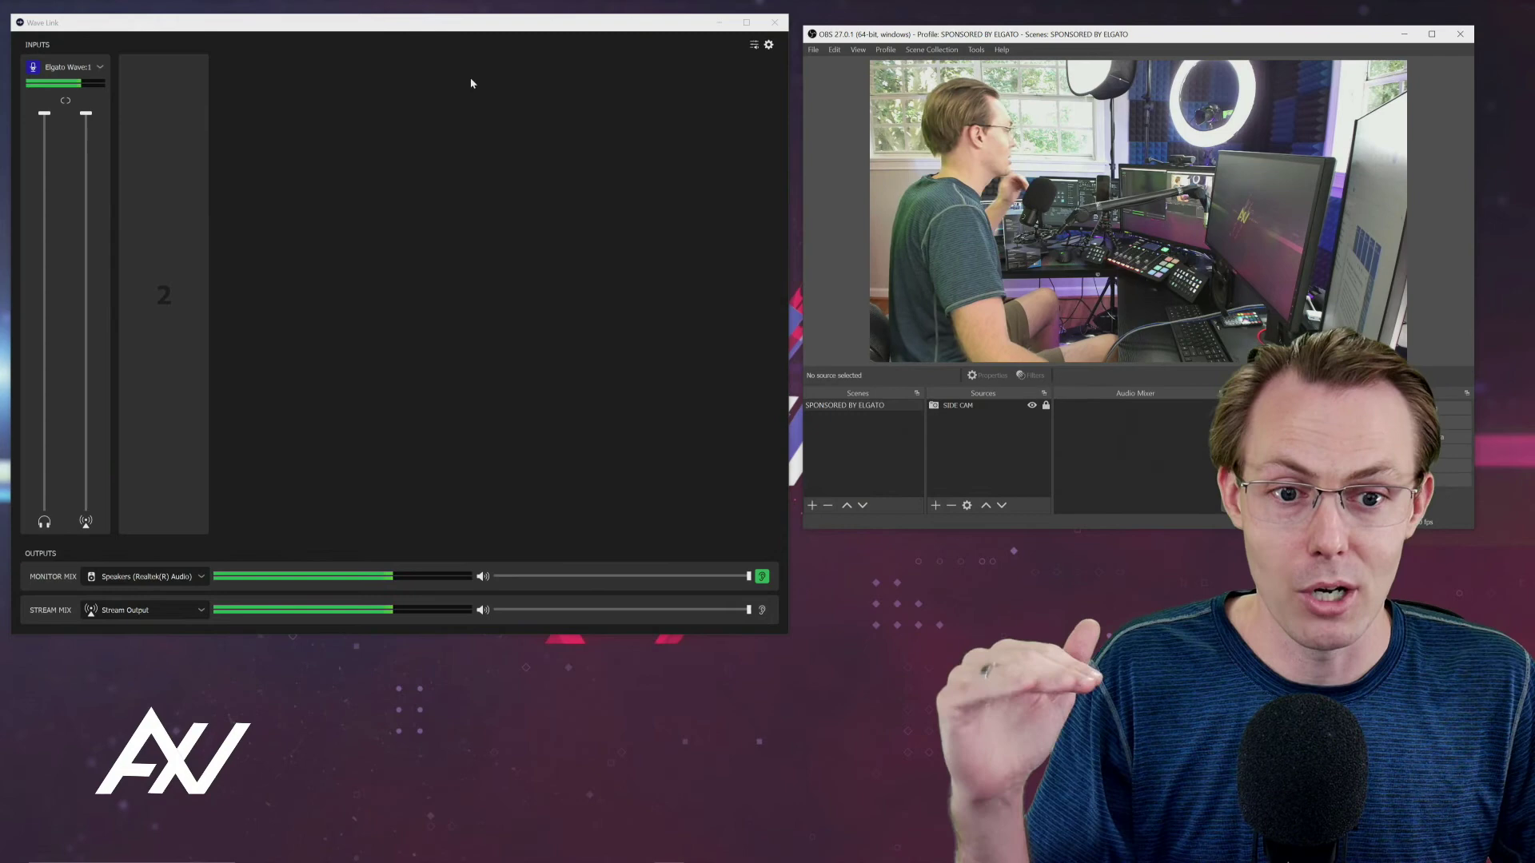
Step: Check that all six Output Audio tracks show 320 bitrate, then move OBS to the upper right
left_click_drag(1127, 34, 449, 44)
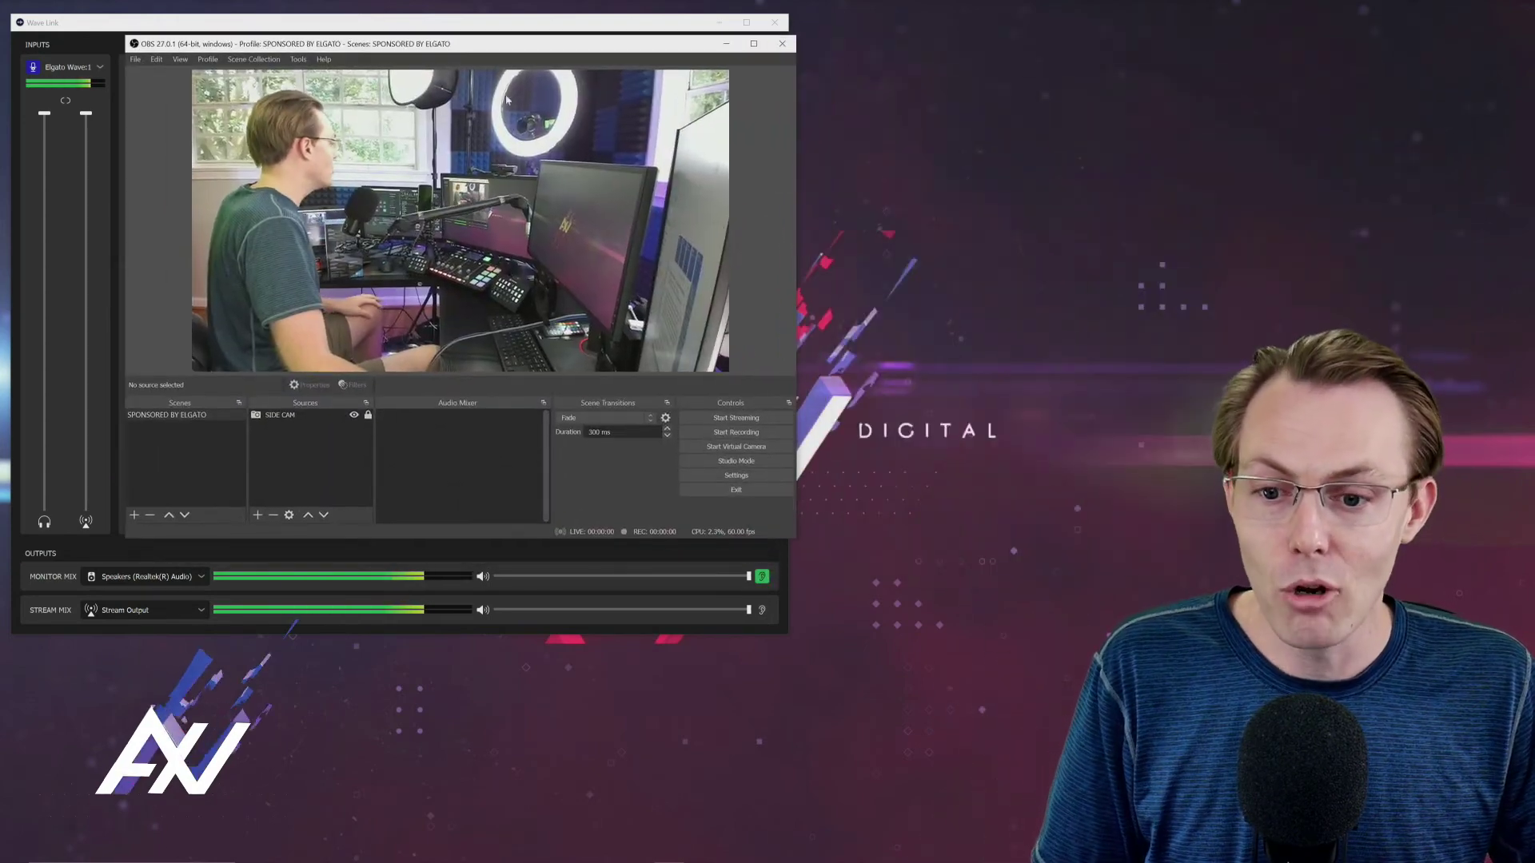
left_click(736, 475)
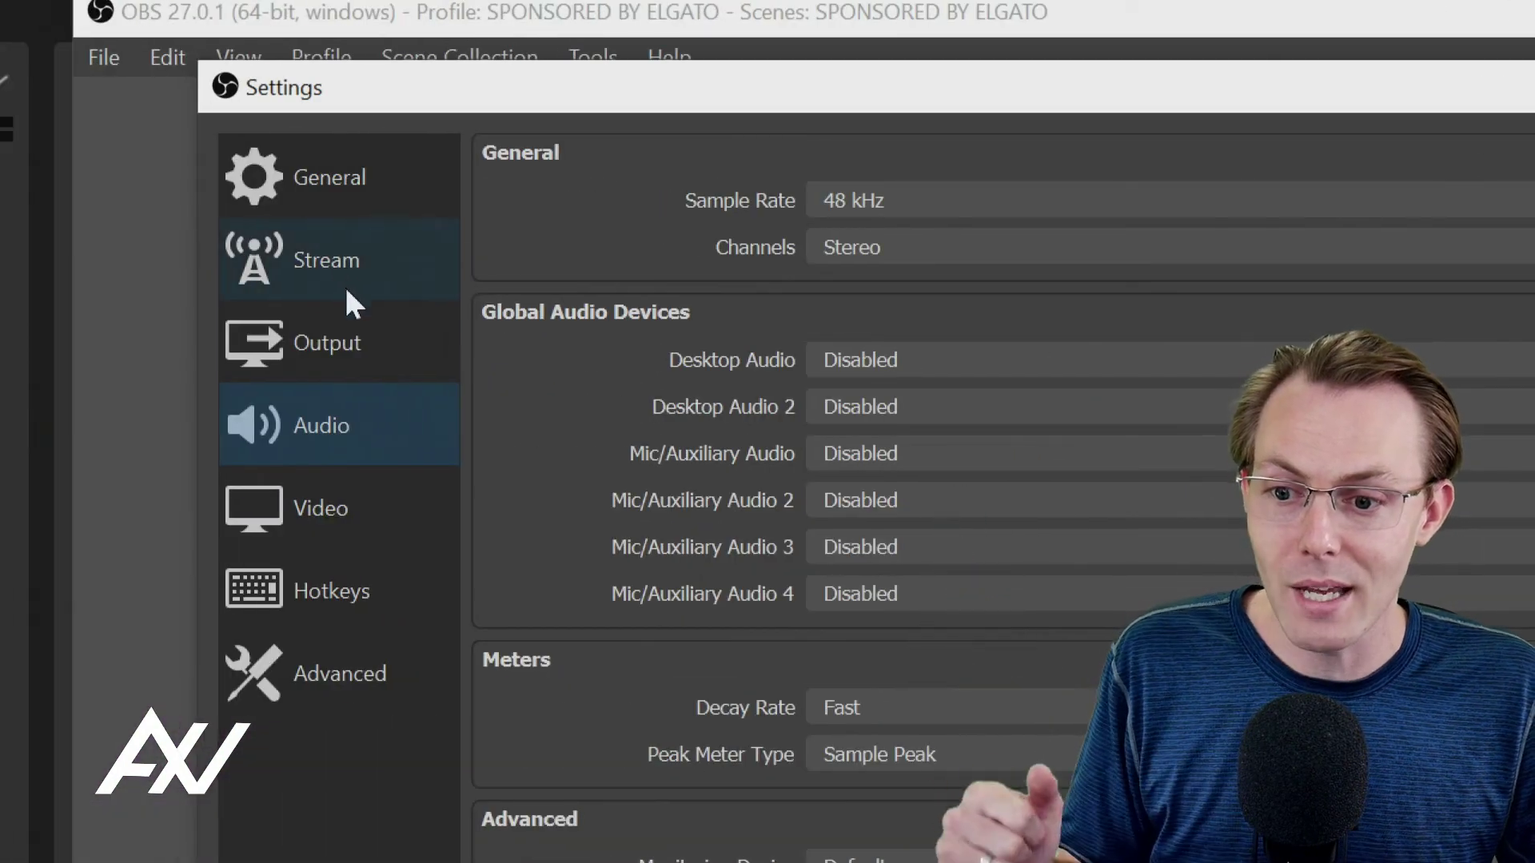
left_click(339, 342)
left_click(769, 205)
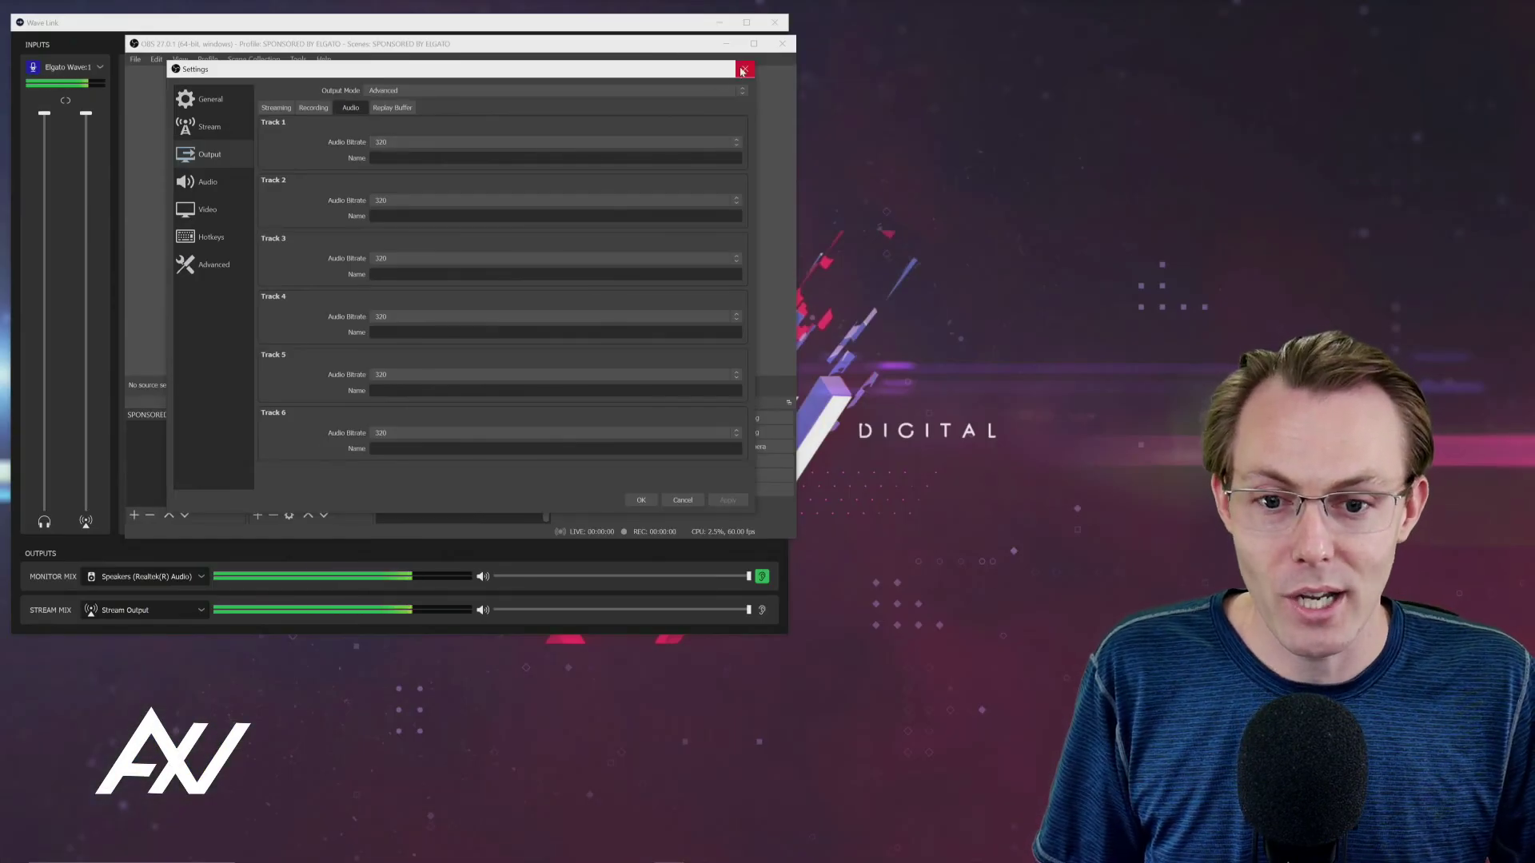
left_click(743, 71)
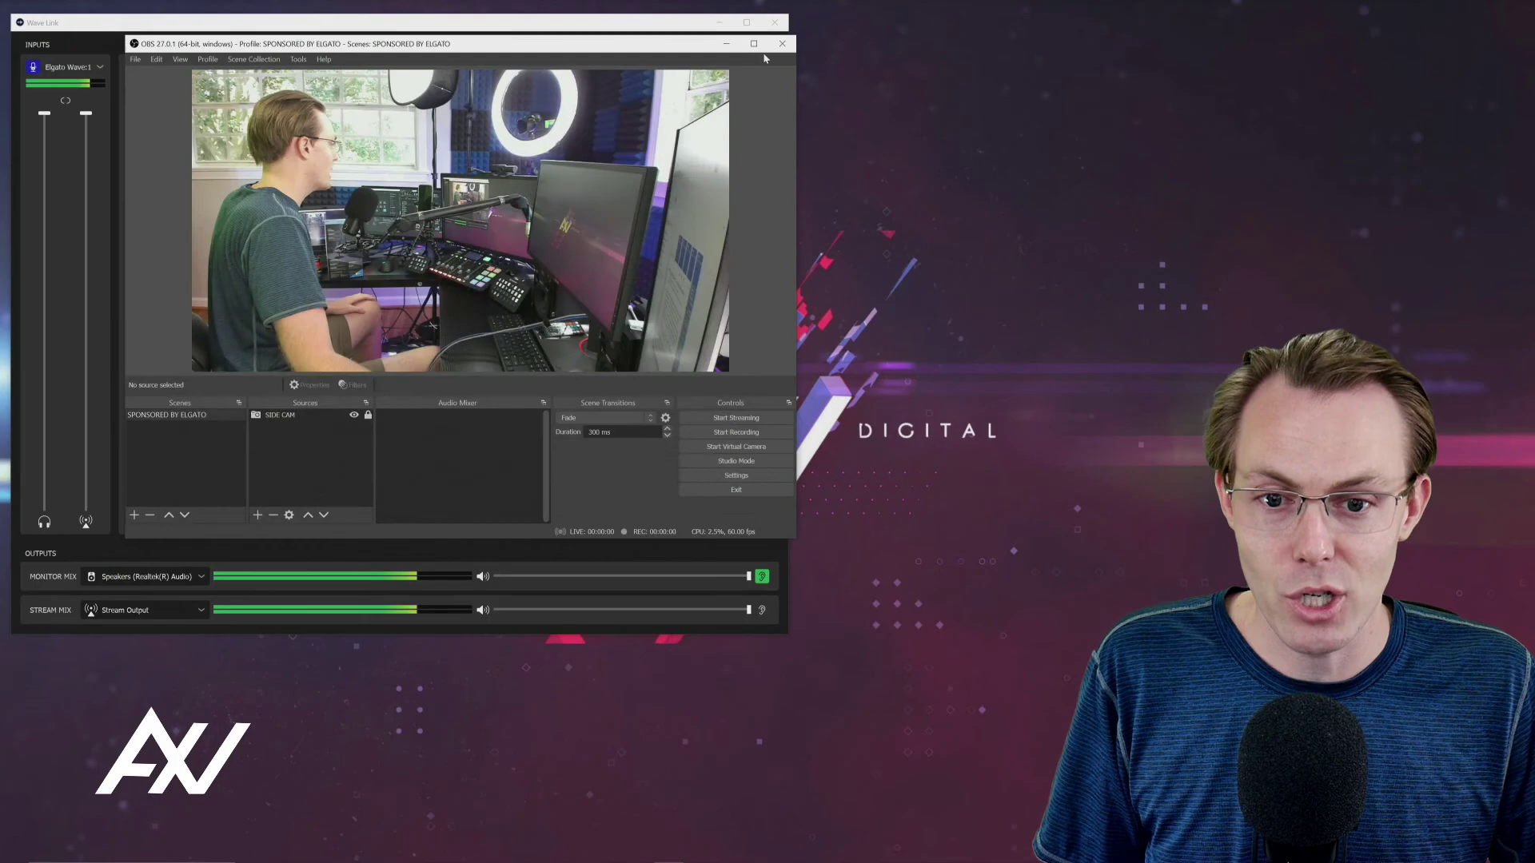
left_click_drag(704, 49, 1399, 38)
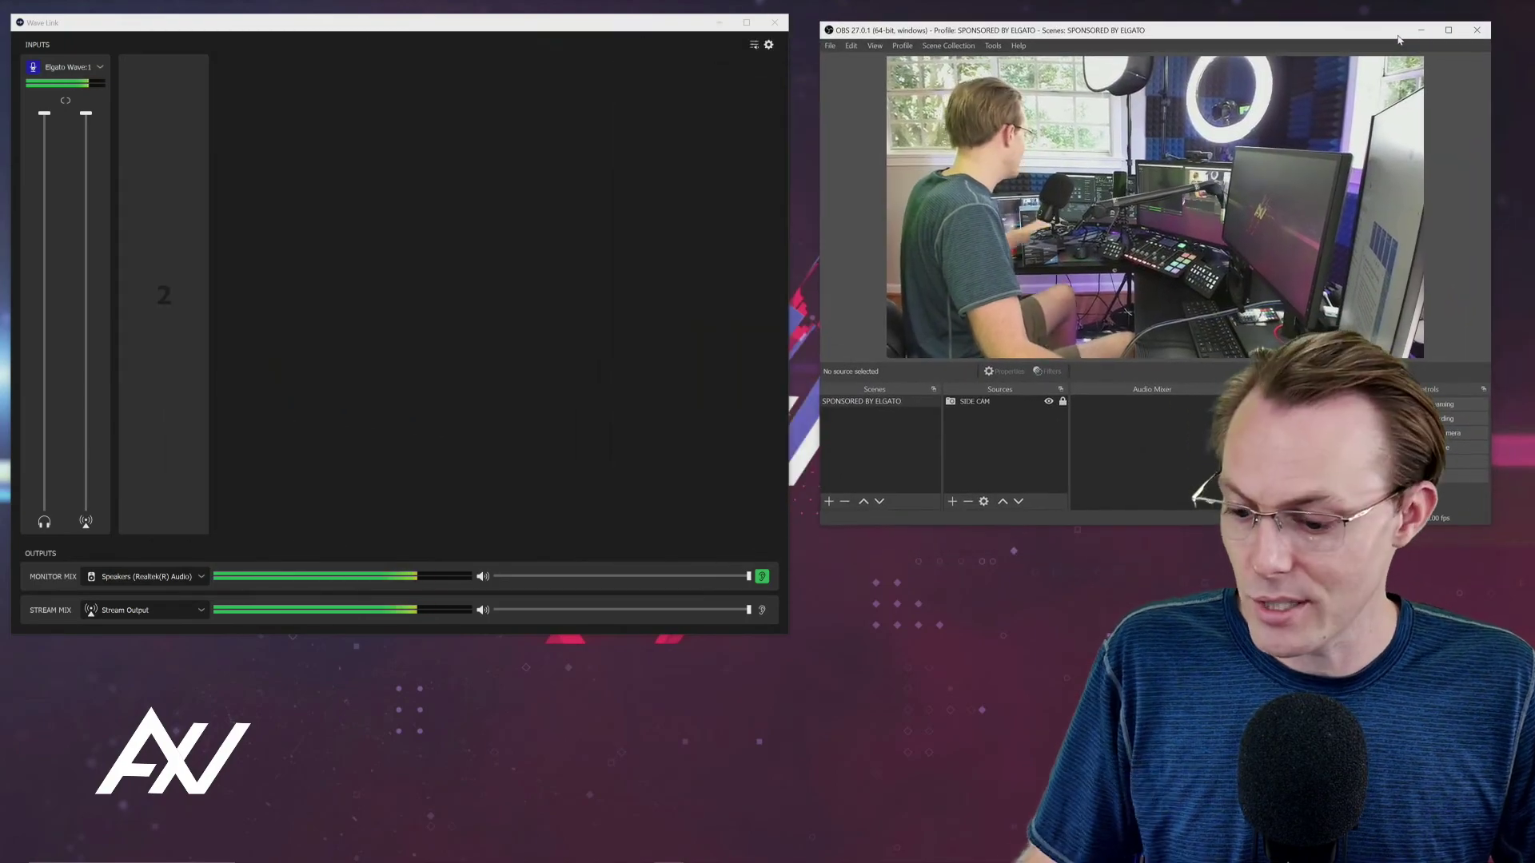